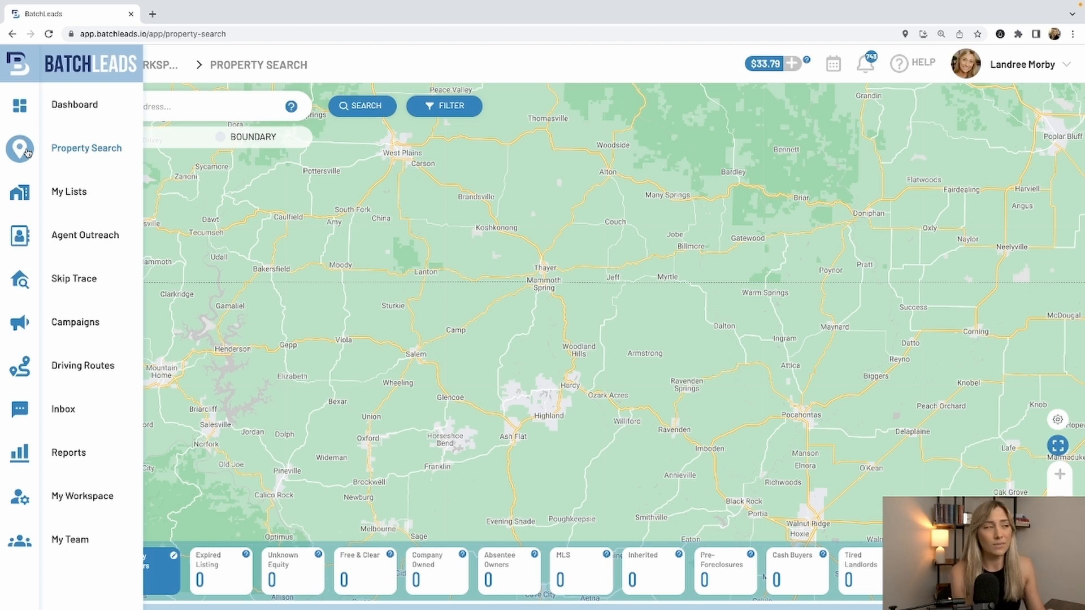
- Search for properties in Phoenix, AZ, USA by location and show the quick filter counts for that area
{"action": "left_click", "coordinate": [114, 107]}
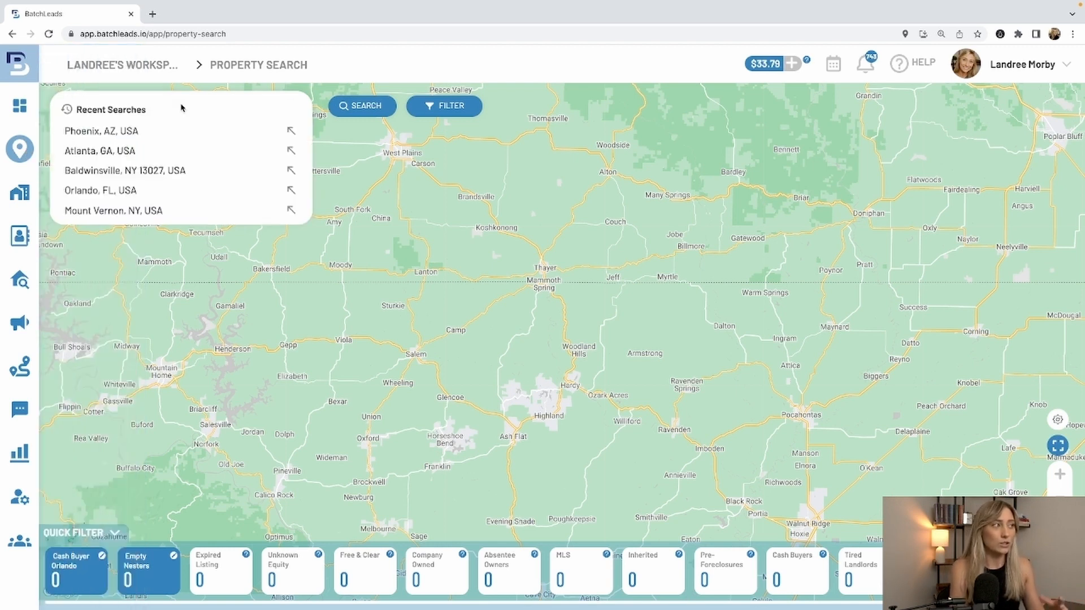
{"action": "mouse_move", "coordinate": [40, 151]}
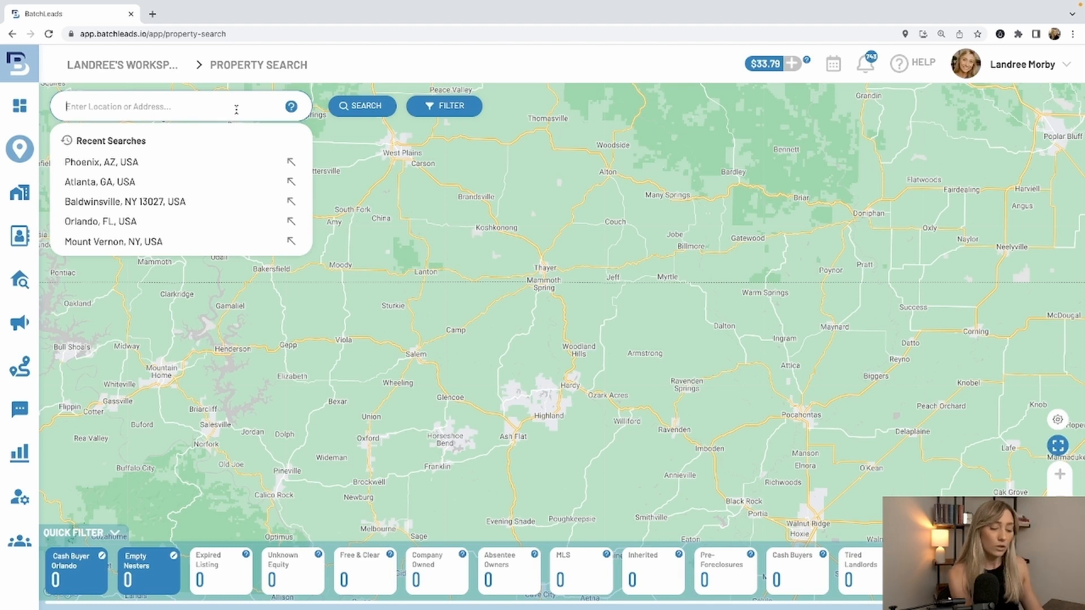
{"action": "type", "text": "phoenix"}
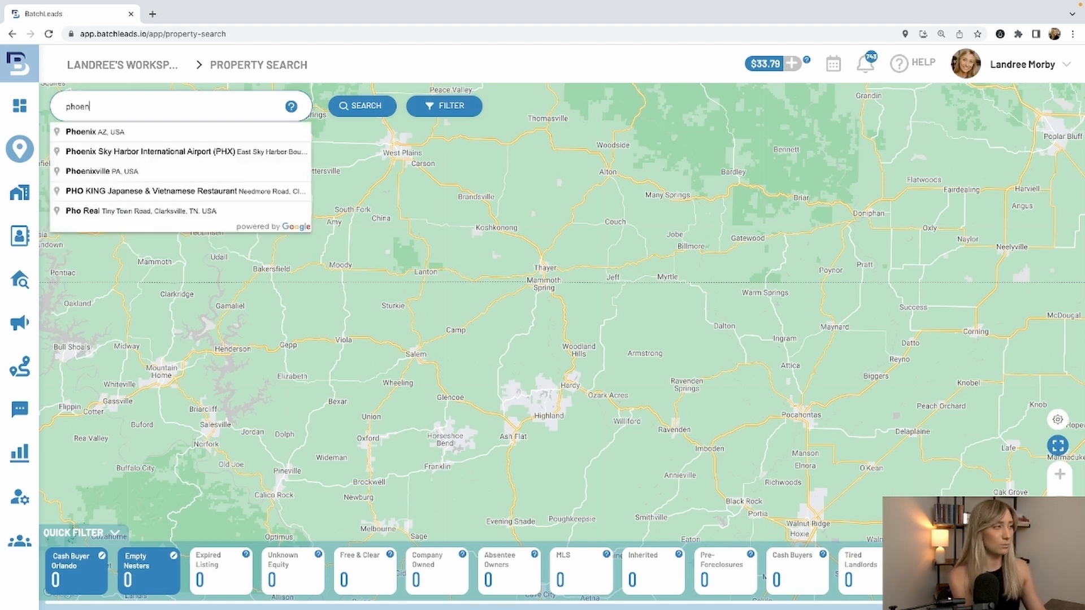
{"action": "left_click", "coordinate": [145, 132]}
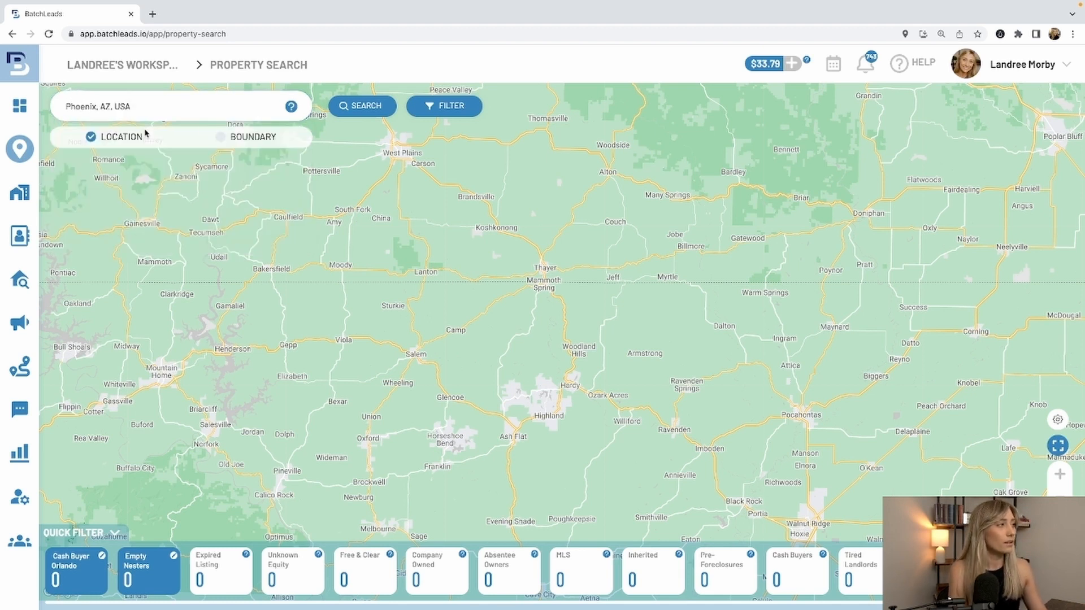
{"action": "left_click", "coordinate": [362, 108]}
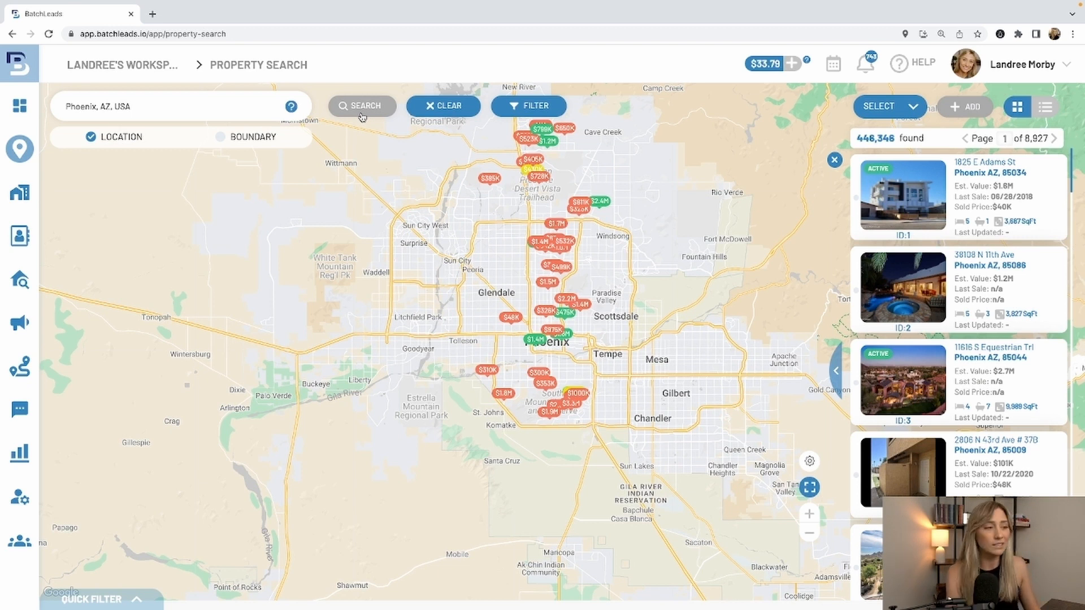
{"action": "left_click", "coordinate": [142, 600]}
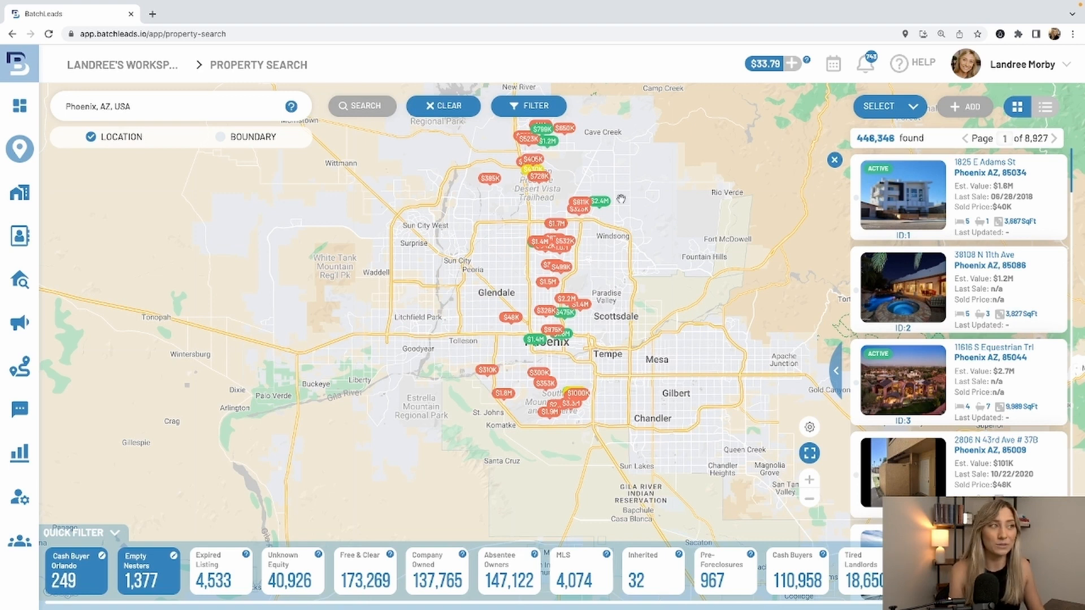
- In the advanced search filters, set the occupancy status to Absentee Owner with both Absentee In State and Absentee Out State included
{"action": "left_click", "coordinate": [519, 101]}
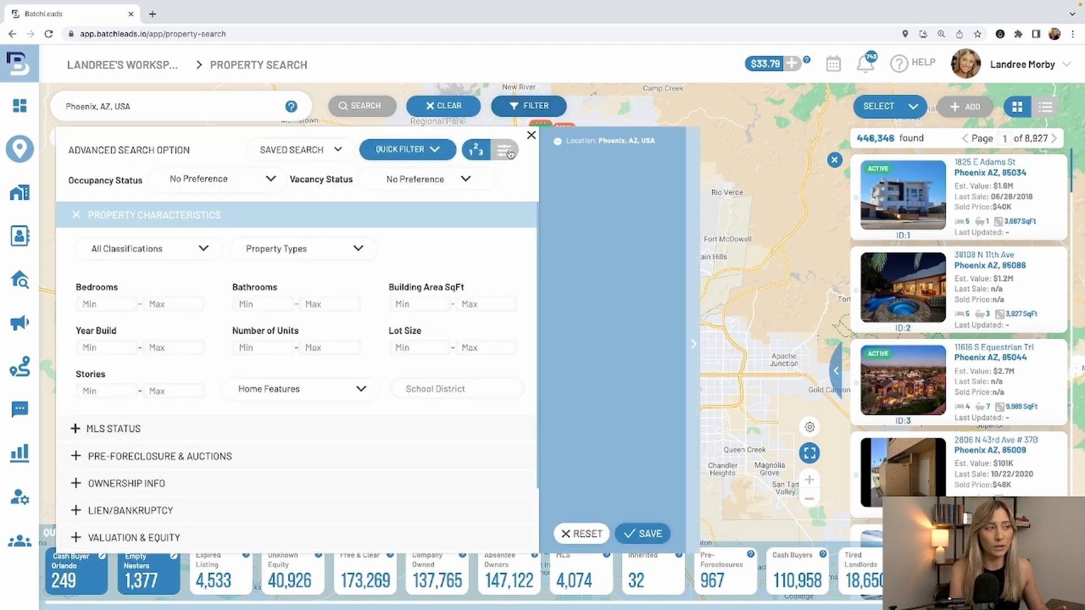
{"action": "left_click", "coordinate": [471, 215]}
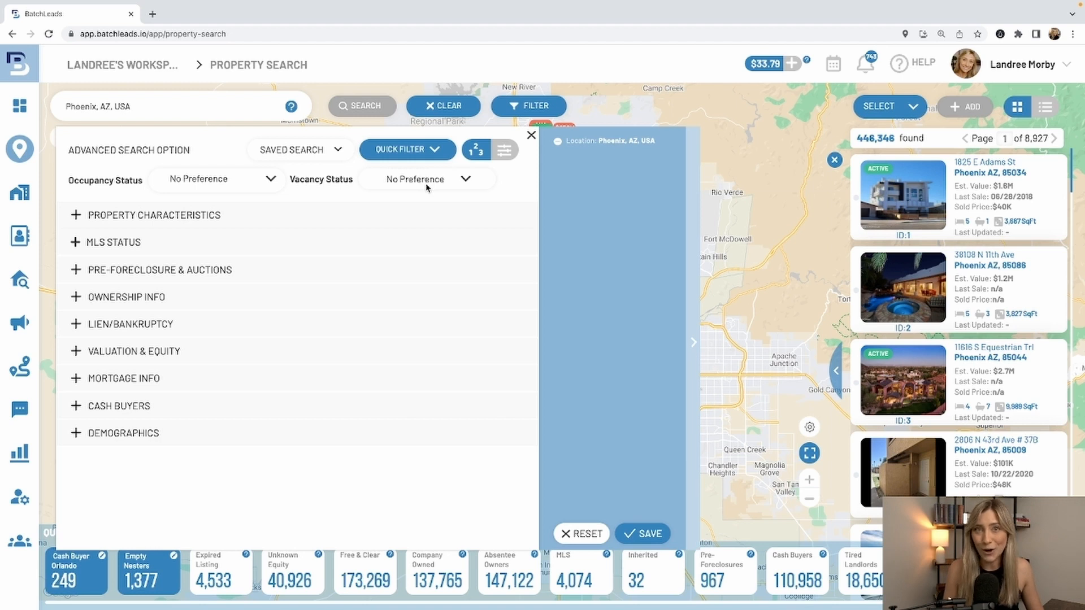
{"action": "left_click", "coordinate": [255, 182]}
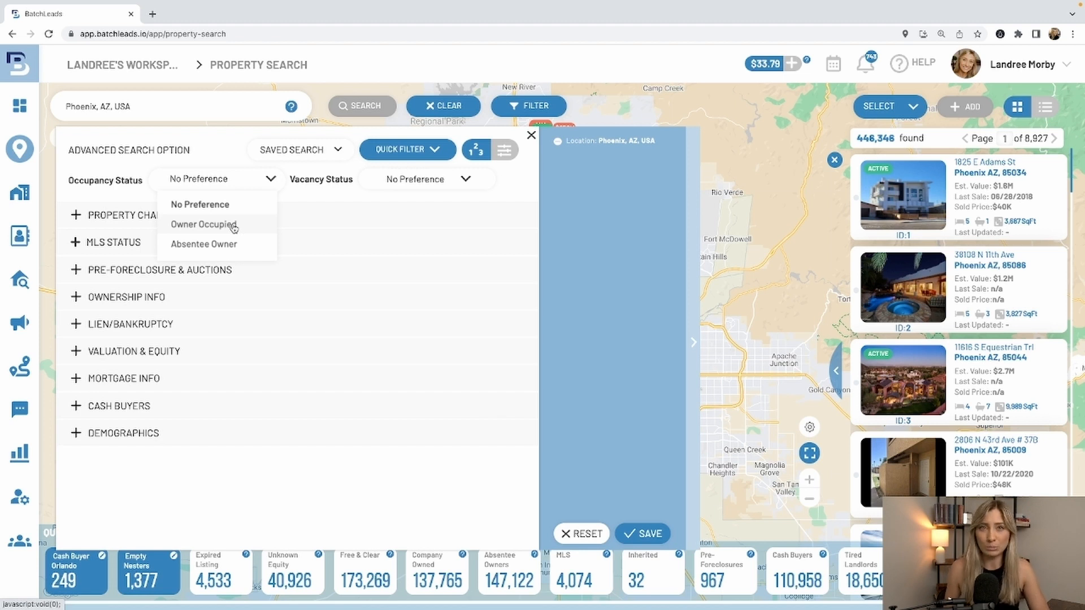
{"action": "left_click", "coordinate": [228, 245]}
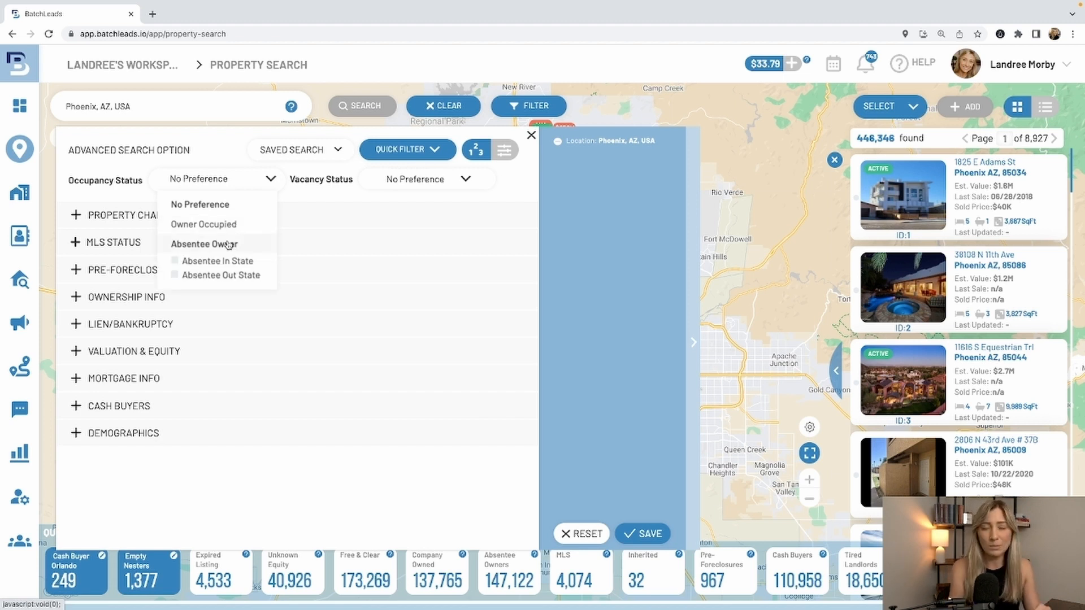
{"action": "left_click", "coordinate": [174, 261]}
{"action": "left_click", "coordinate": [175, 276]}
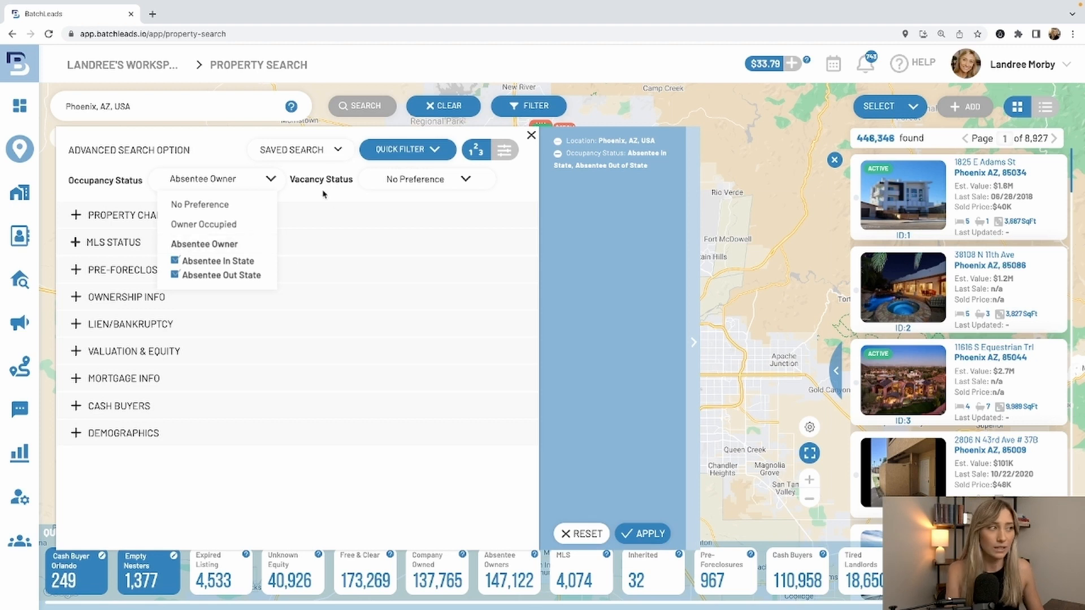
{"action": "left_click", "coordinate": [311, 199]}
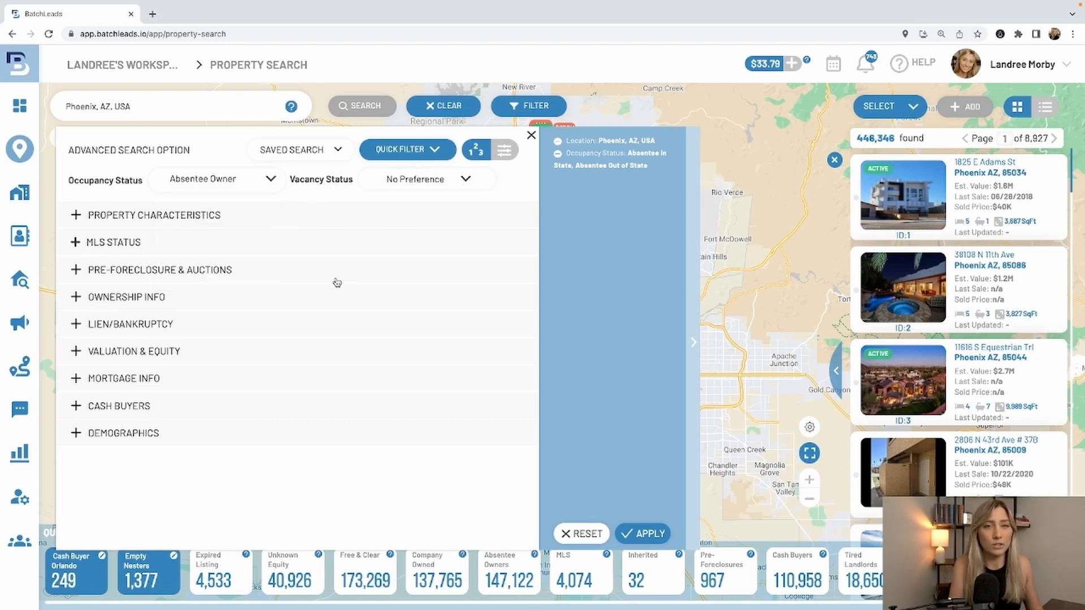
- Restrict the property characteristics to Residential classification, Single-Family type and a maximum build year of 1990
{"action": "left_click", "coordinate": [265, 214]}
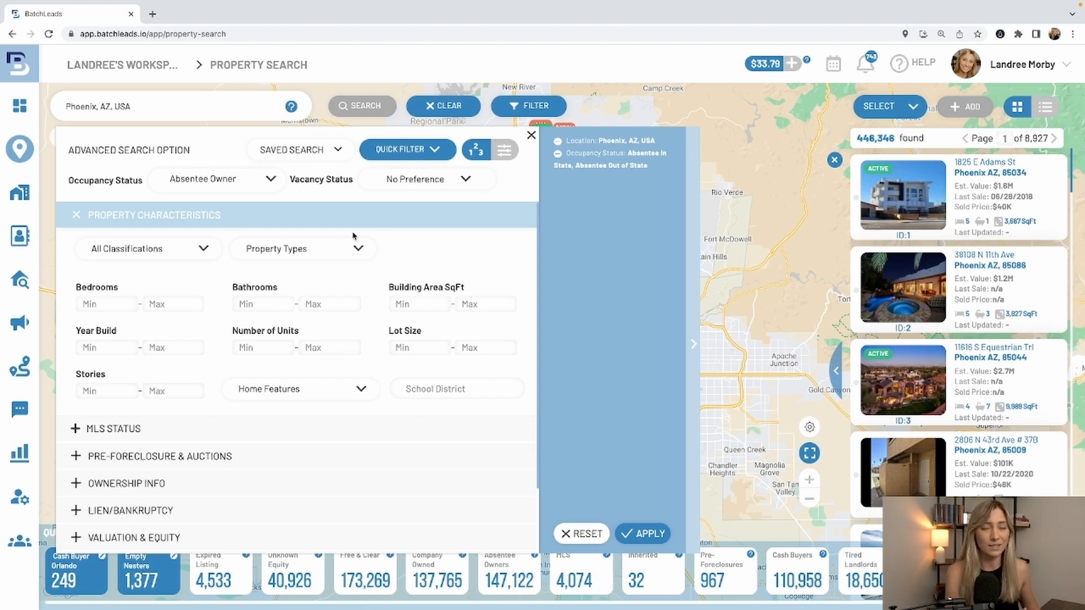
{"action": "left_click", "coordinate": [160, 251]}
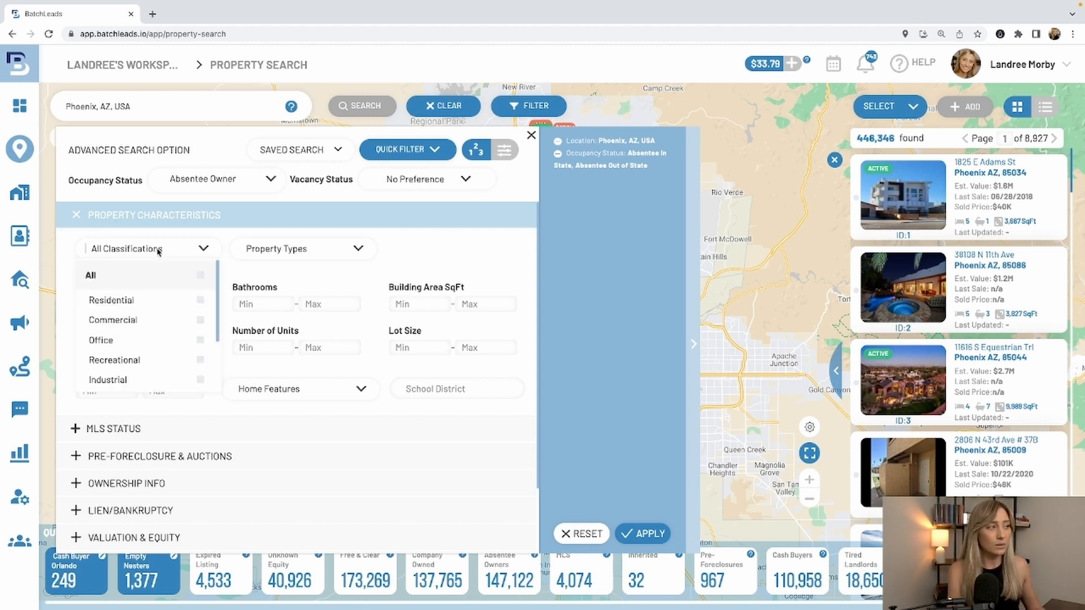
{"action": "left_click", "coordinate": [161, 310]}
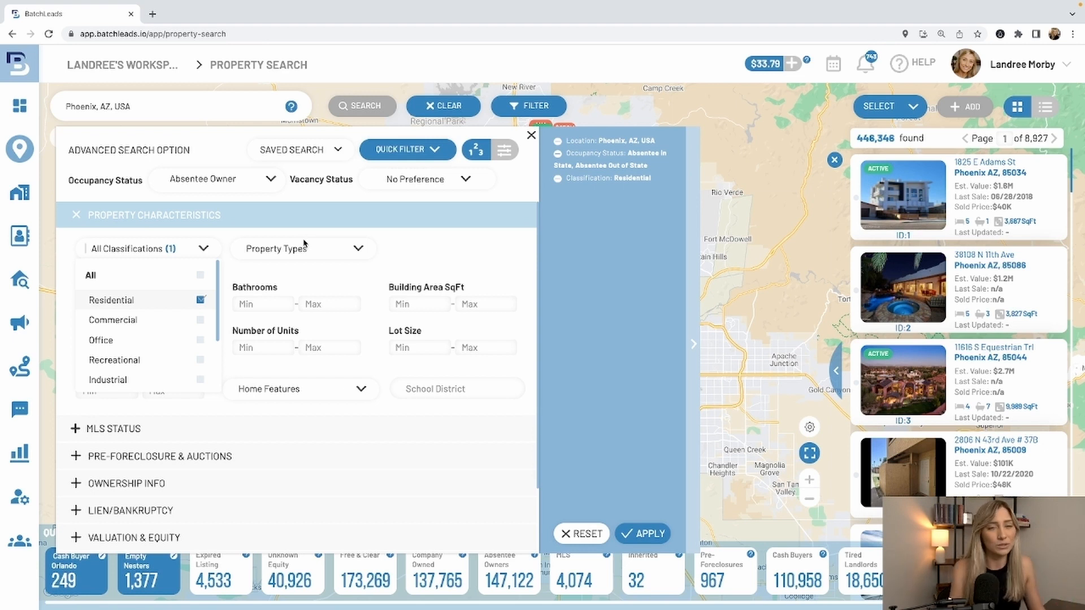
{"action": "left_click", "coordinate": [310, 254]}
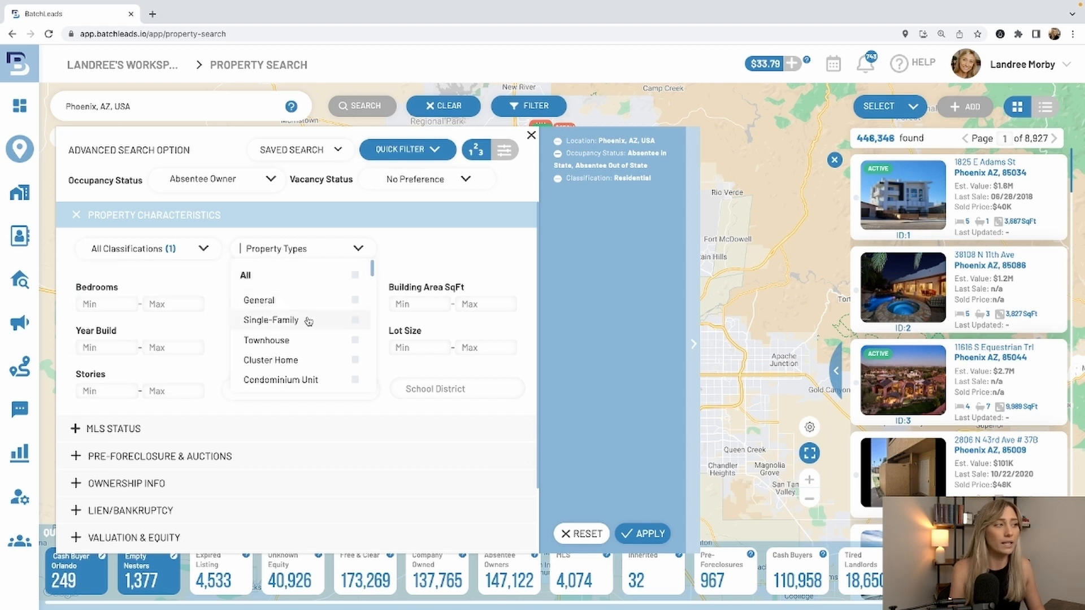
{"action": "left_click", "coordinate": [308, 321]}
{"action": "left_click", "coordinate": [438, 262]}
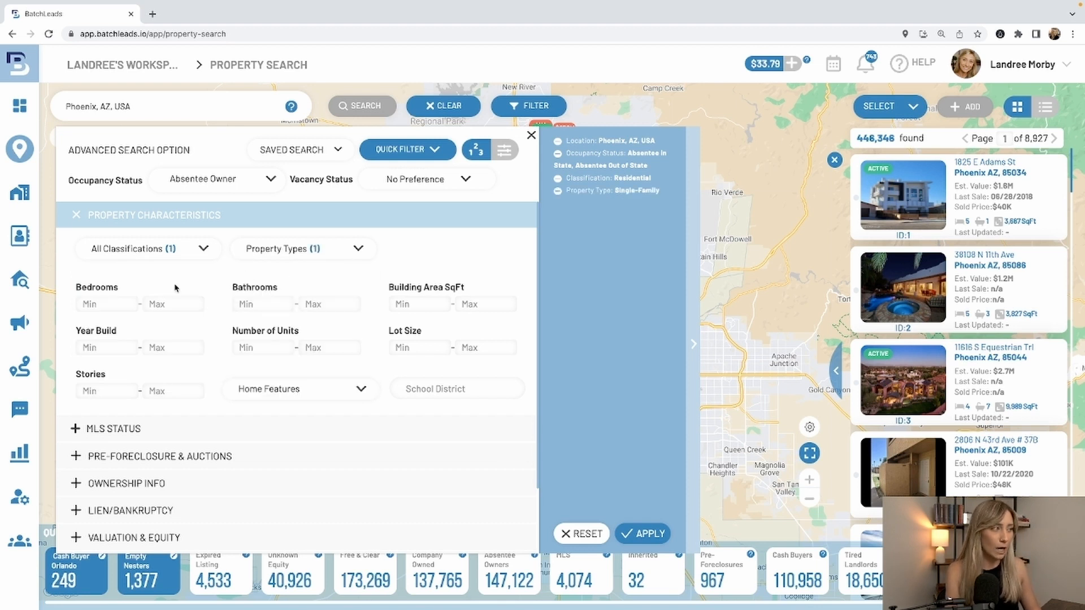
{"action": "left_click", "coordinate": [172, 348]}
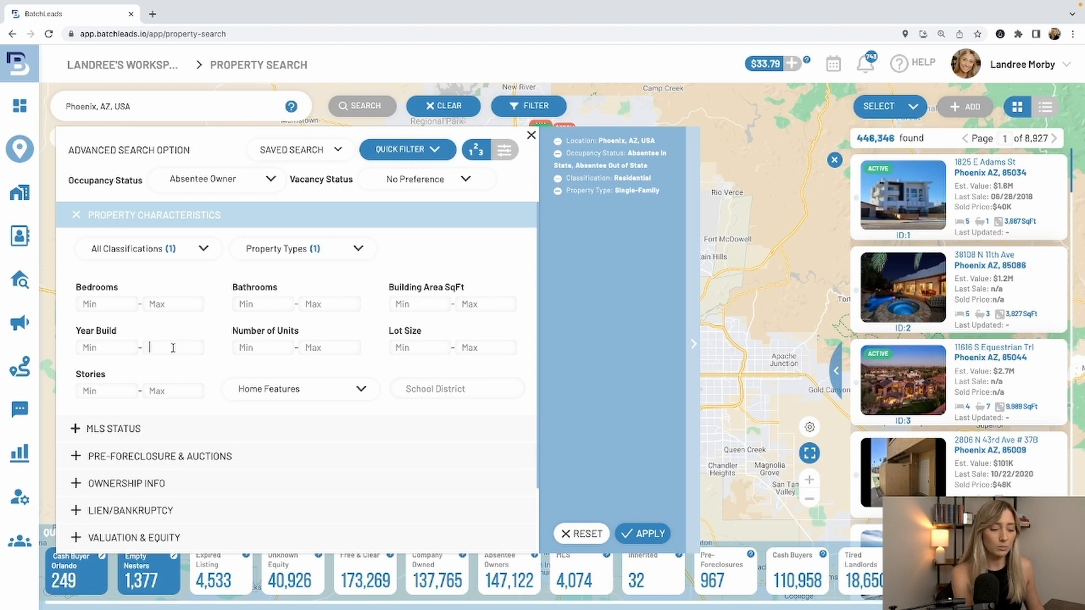
{"action": "type", "text": "1990"}
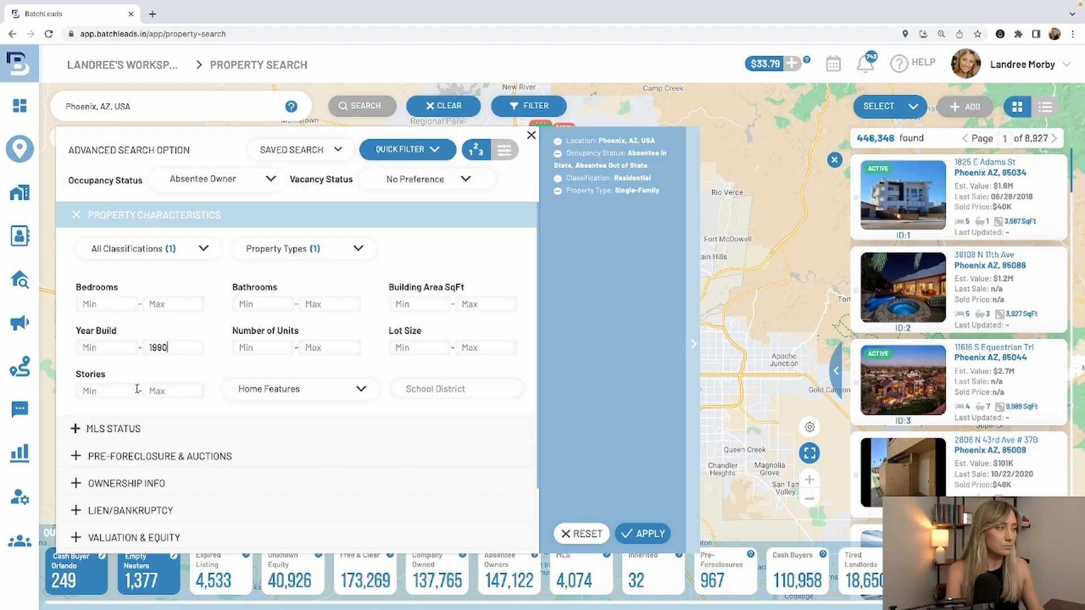
- Set the MLS status filter's On Market option to No
{"action": "left_click", "coordinate": [177, 431]}
{"action": "left_click", "coordinate": [176, 431]}
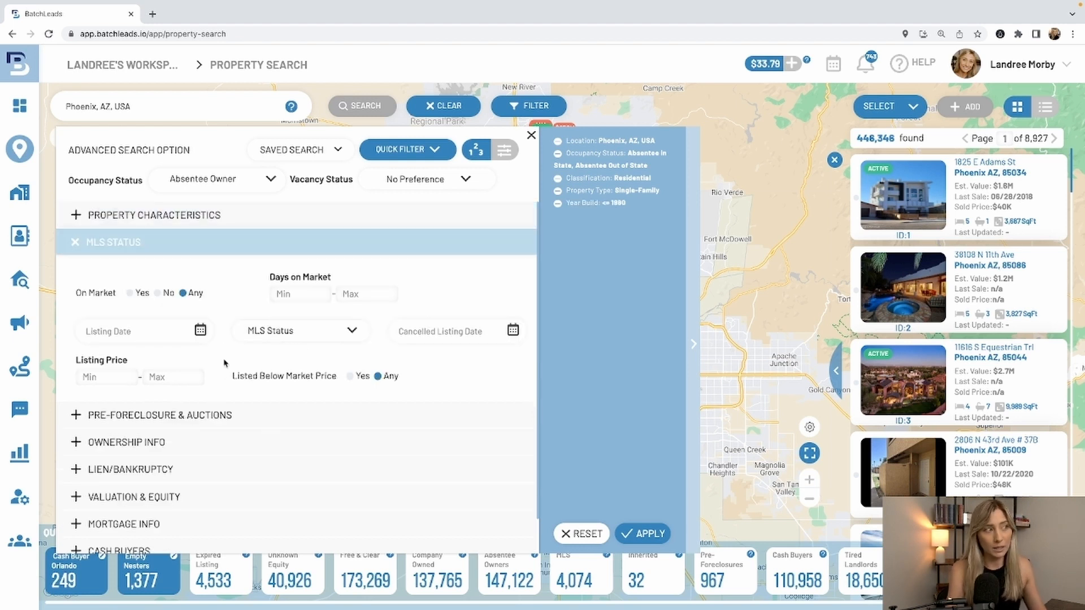
{"action": "left_click", "coordinate": [156, 298]}
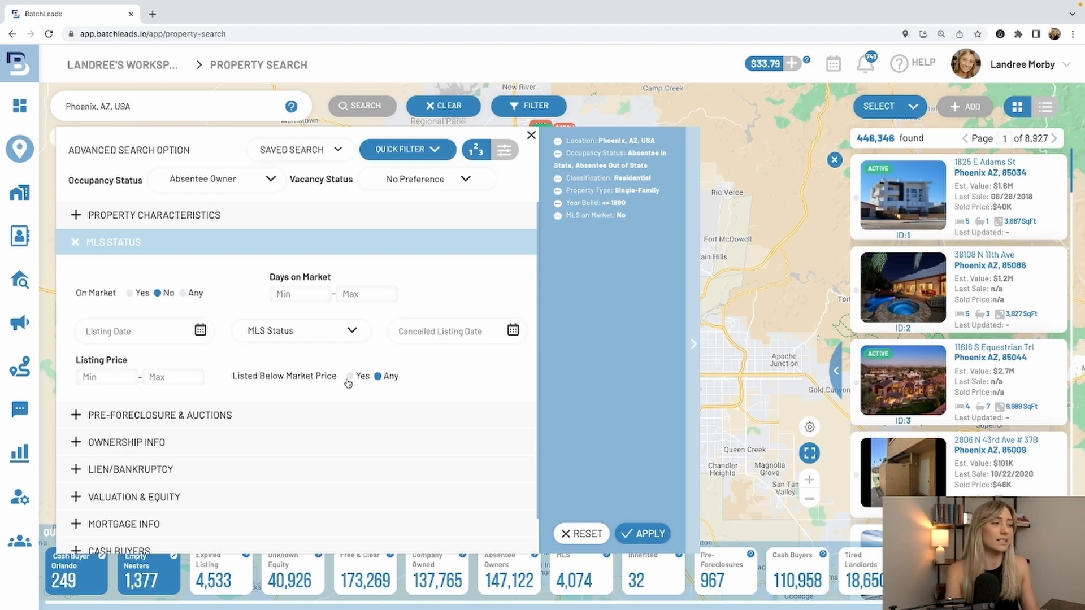
- Review the status choices in the pre-foreclosure and auctions filters without selecting any
{"action": "left_click", "coordinate": [317, 419]}
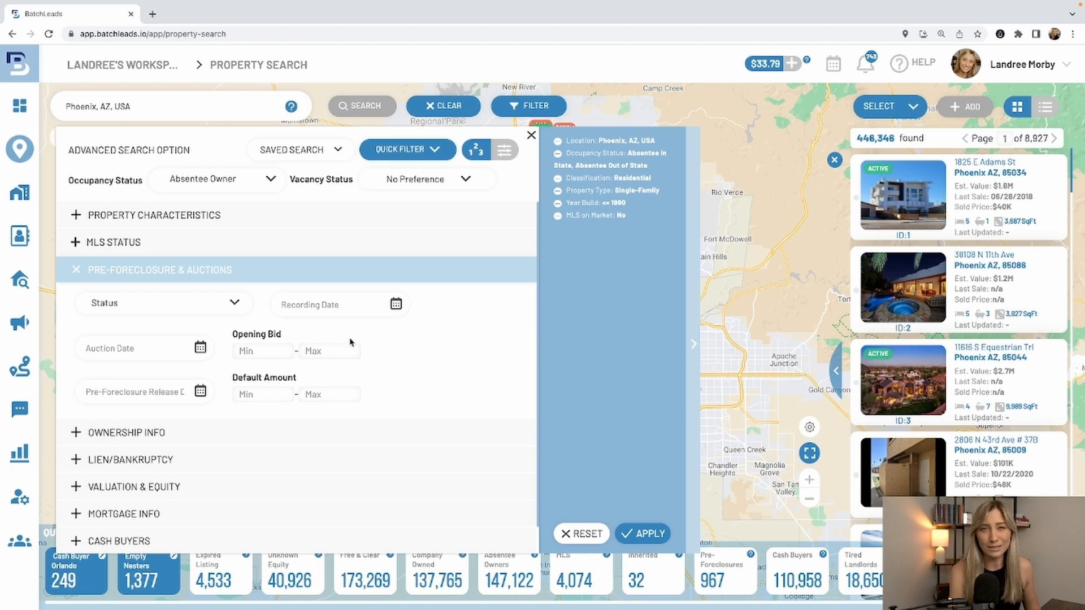
{"action": "left_click", "coordinate": [234, 304]}
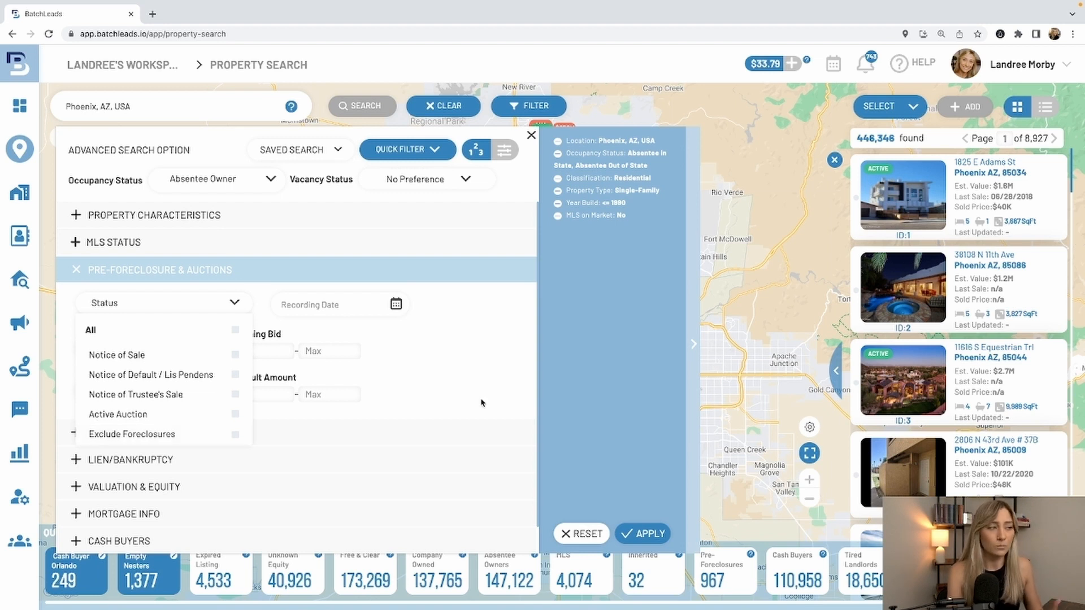
{"action": "left_click", "coordinate": [450, 377]}
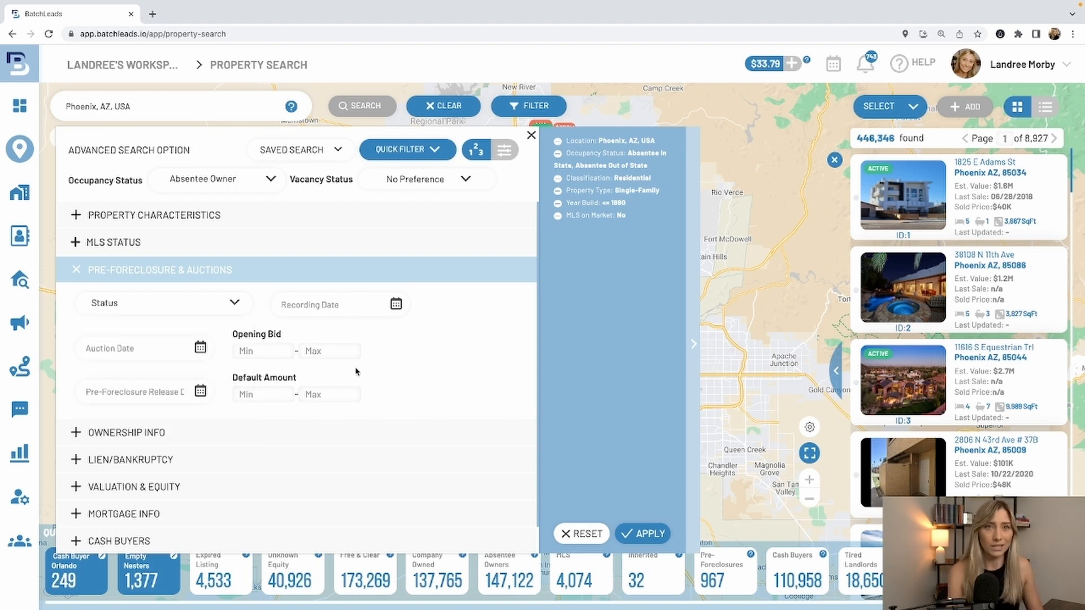
- Set the minimum years of ownership to 10 in the ownership filters, leaving the owner type unselected
{"action": "left_click", "coordinate": [362, 434]}
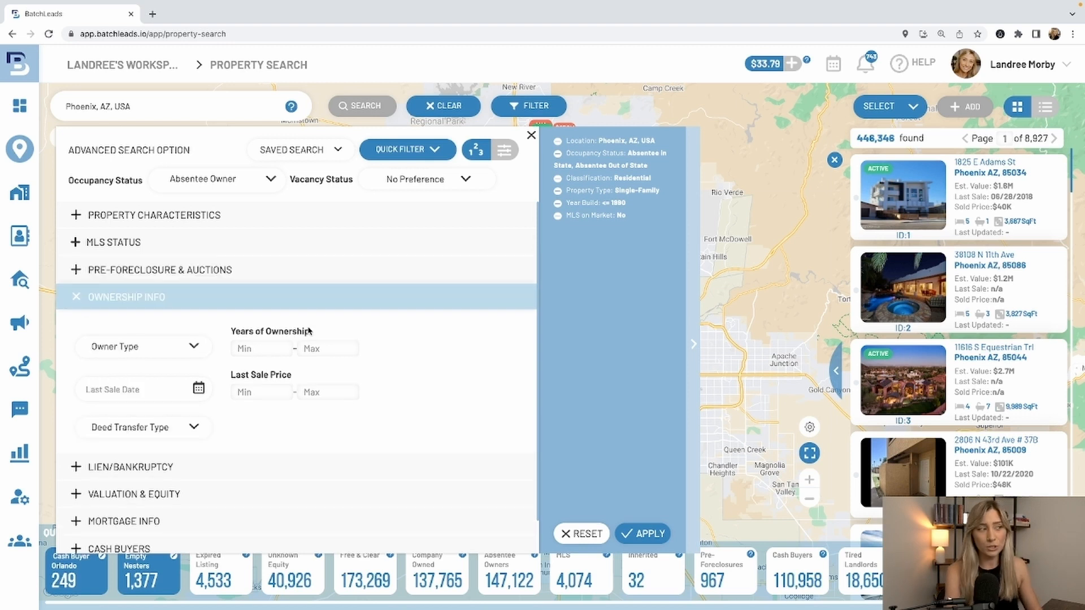
{"action": "left_click", "coordinate": [254, 347]}
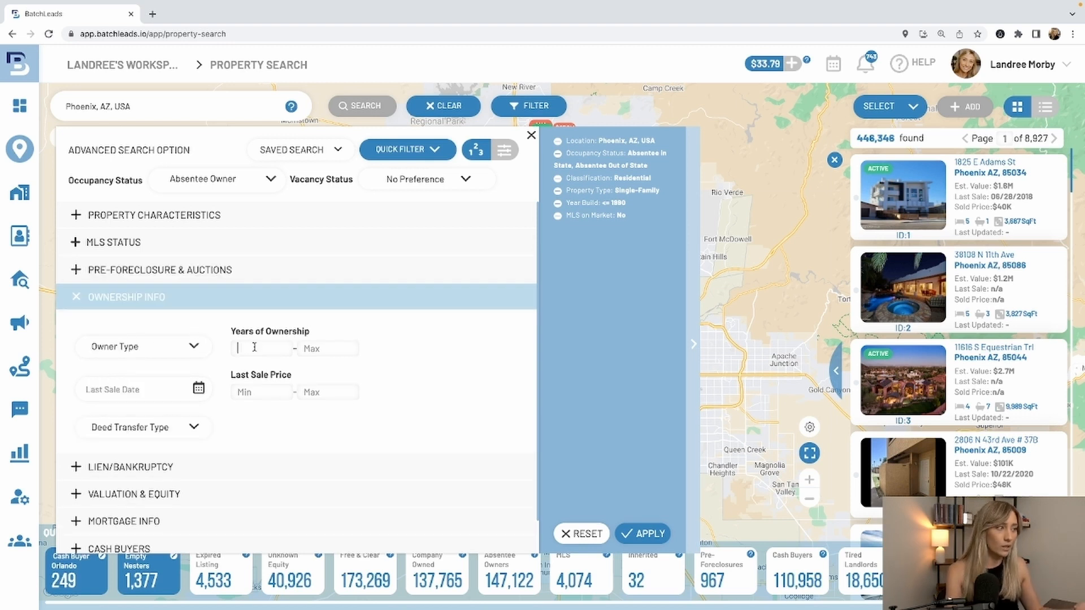
{"action": "type", "text": "10"}
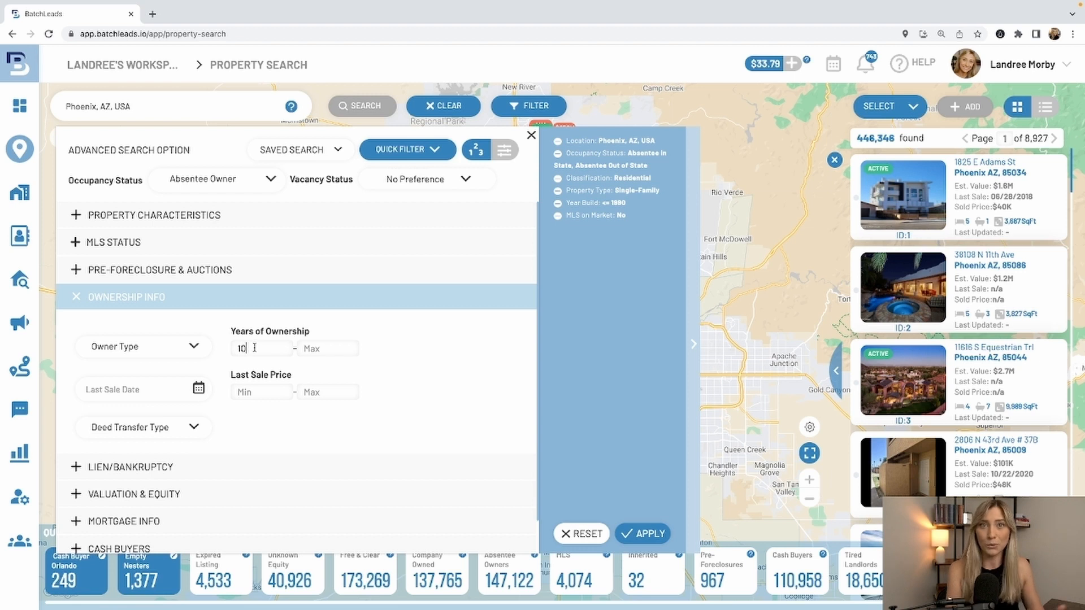
{"action": "left_click", "coordinate": [161, 353]}
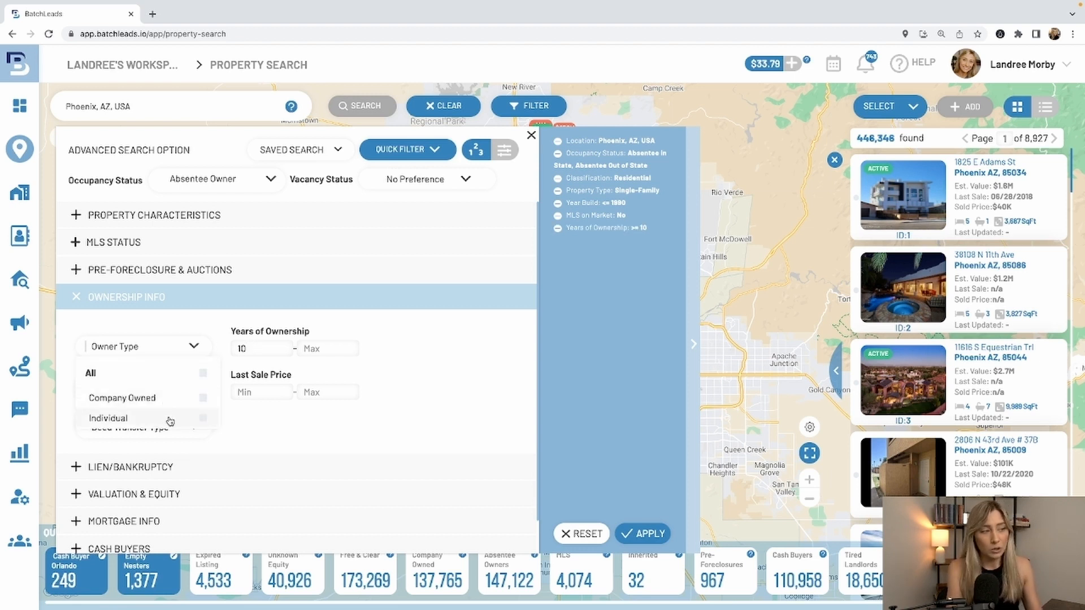
{"action": "left_click", "coordinate": [270, 425]}
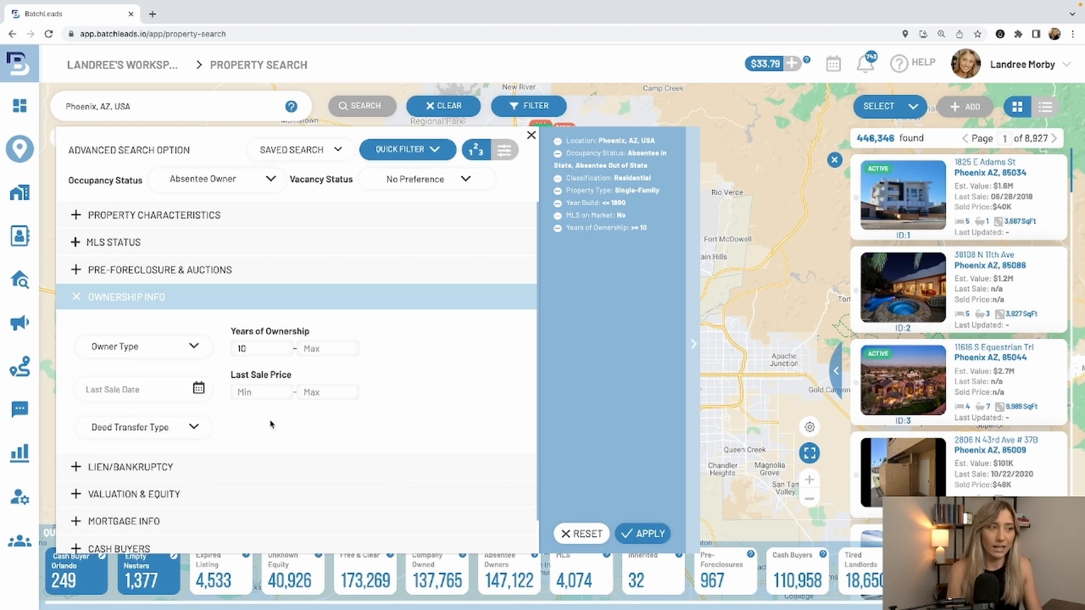
- Review the lien/bankruptcy, valuation and equity, mortgage, cash buyer and demographics filters without setting any values
{"action": "left_click", "coordinate": [253, 467]}
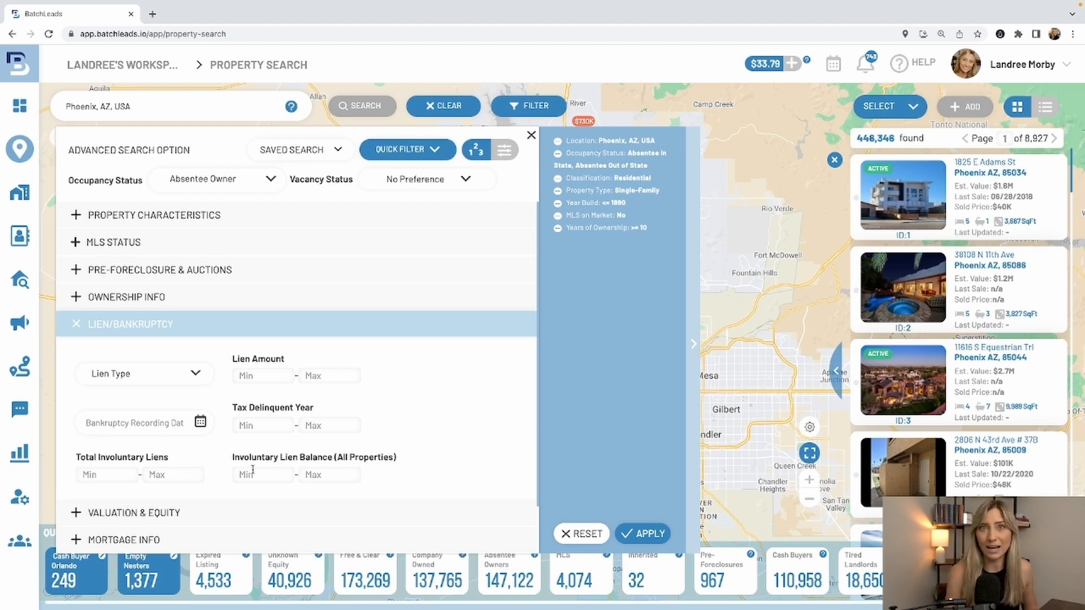
{"action": "left_click", "coordinate": [253, 330]}
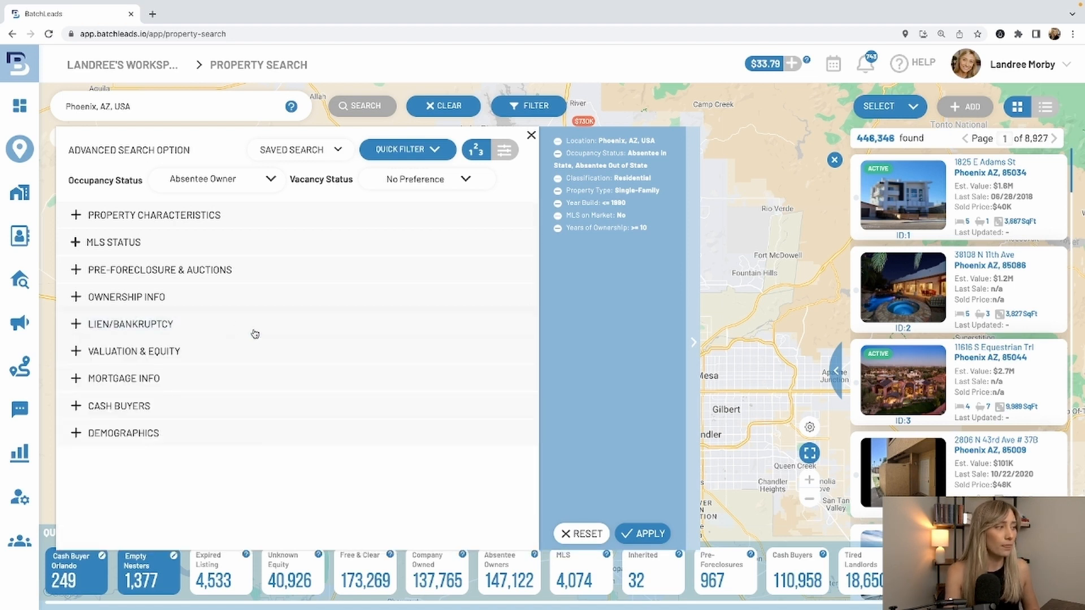
{"action": "left_click", "coordinate": [240, 350]}
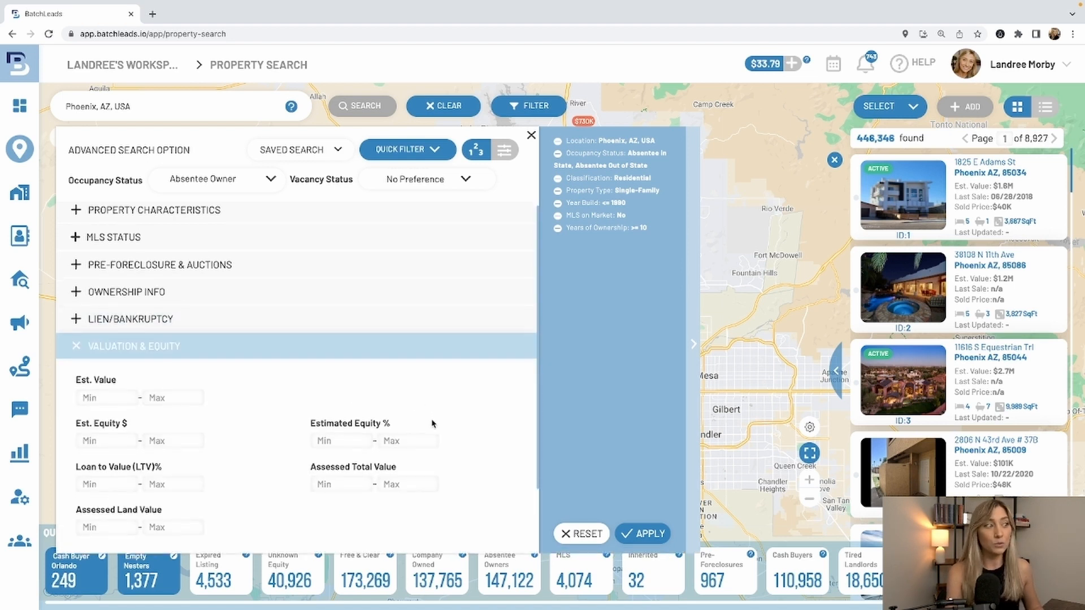
{"action": "scroll", "coordinate": [476, 436], "scroll_direction": "down", "scroll_amount": 1}
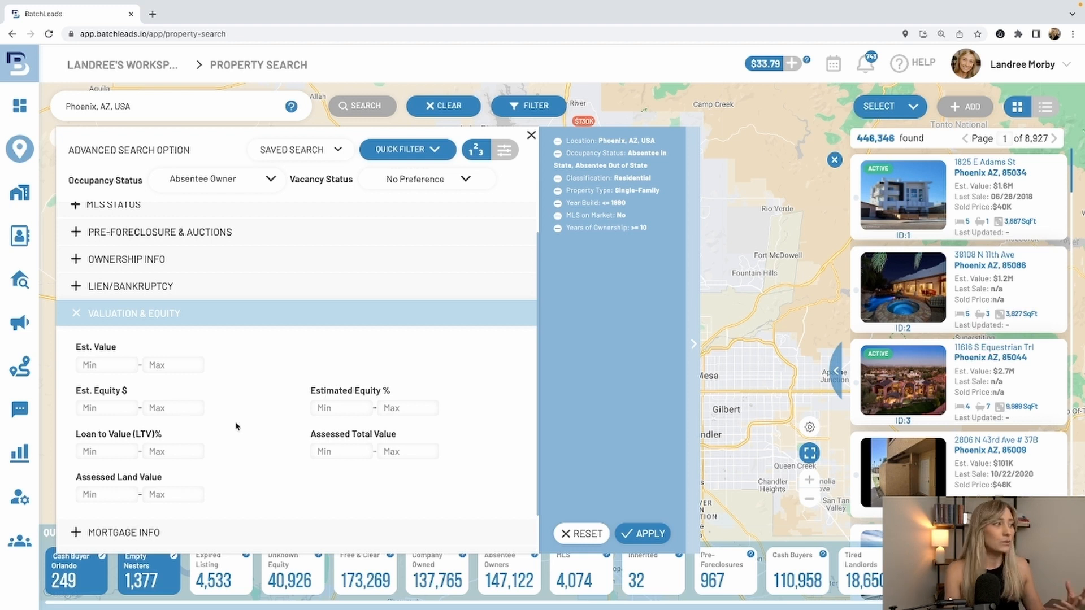
{"action": "scroll", "coordinate": [240, 423], "scroll_direction": "down", "scroll_amount": 1}
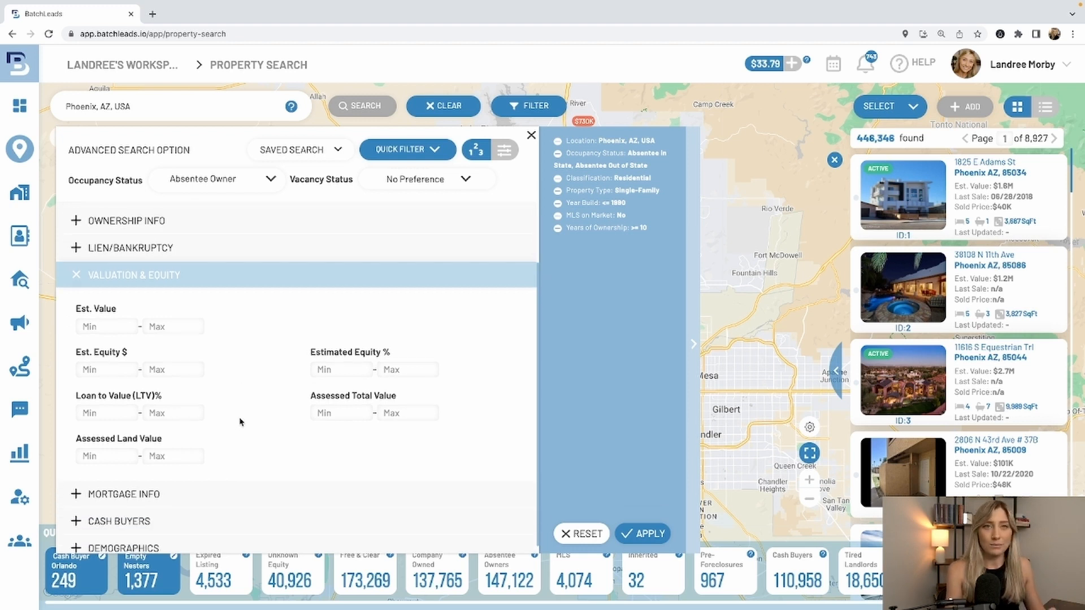
{"action": "left_click", "coordinate": [260, 492]}
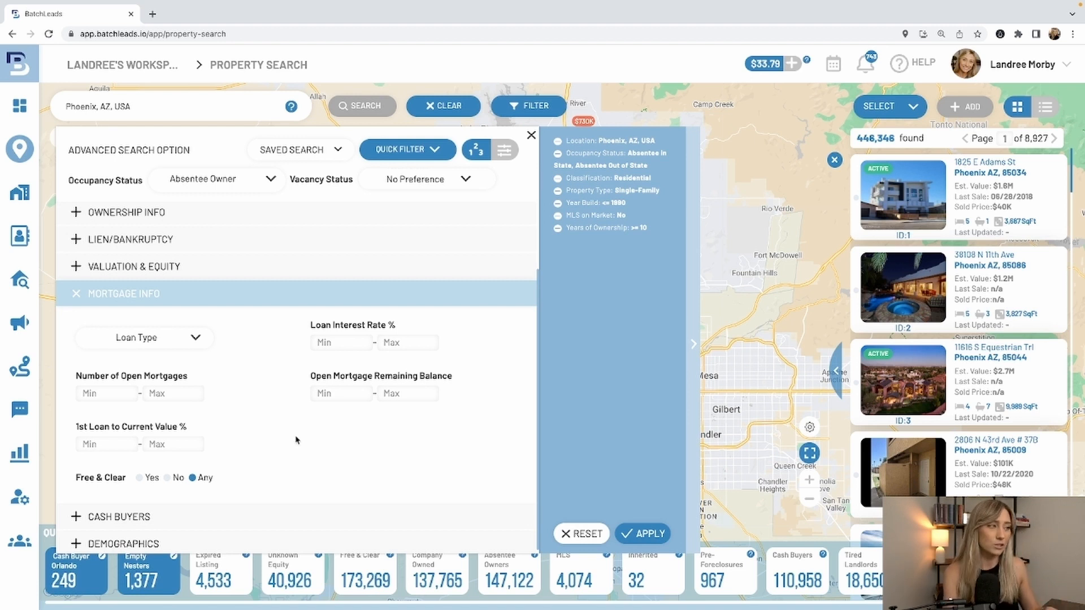
{"action": "left_click", "coordinate": [297, 517]}
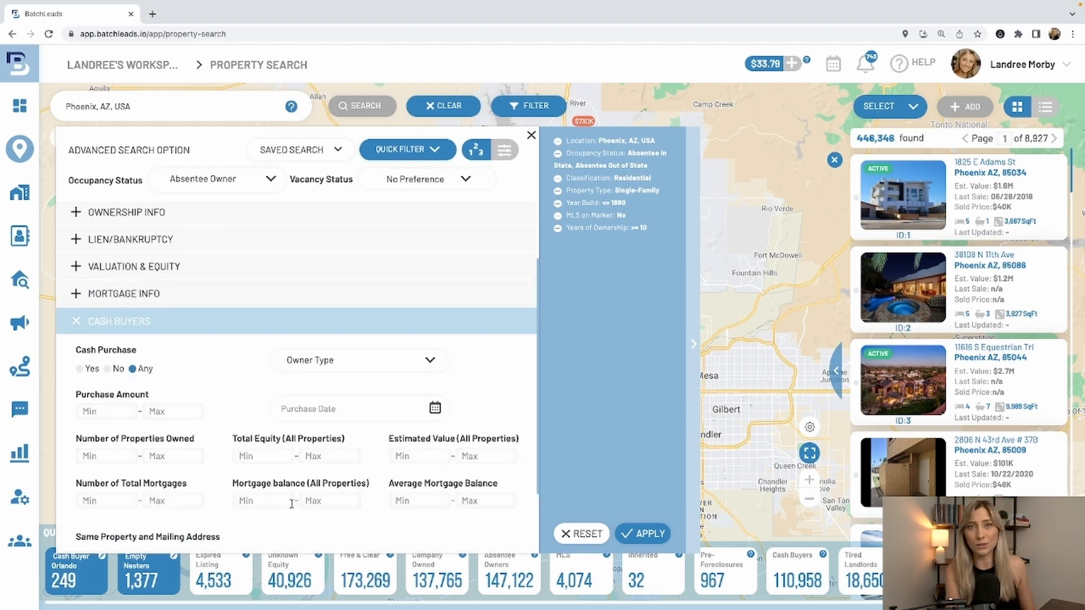
{"action": "scroll", "coordinate": [291, 503], "scroll_direction": "down", "scroll_amount": 3}
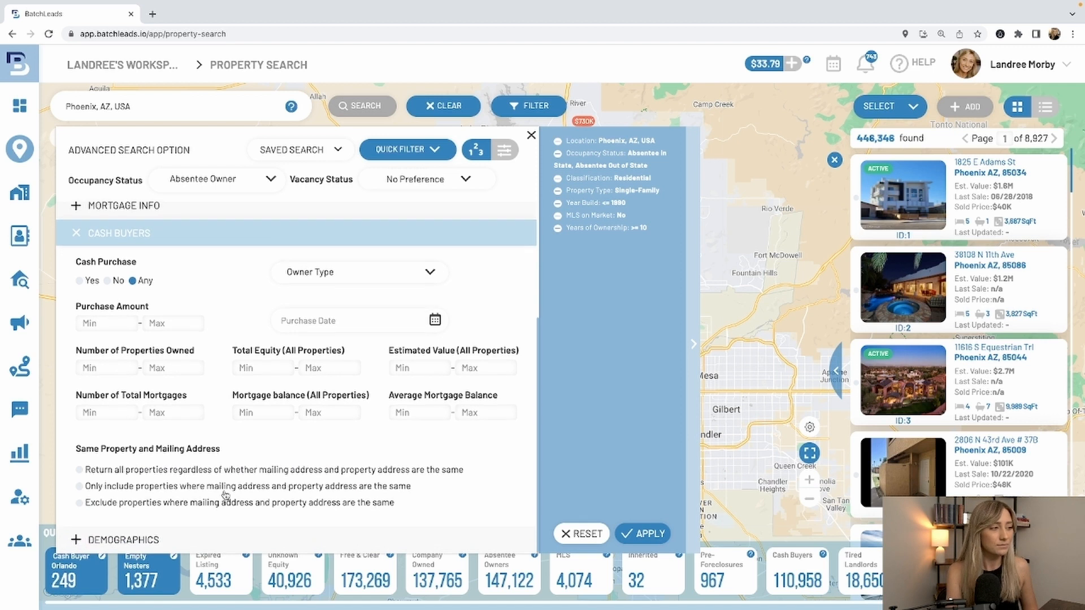
{"action": "left_click", "coordinate": [260, 545]}
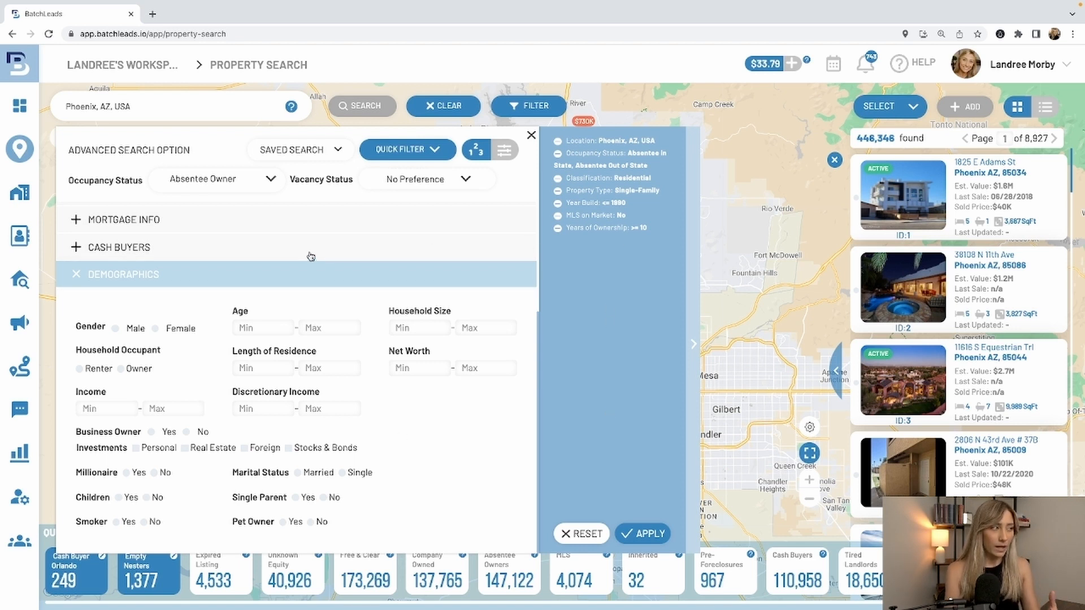
- Set the minimum estimated equity percentage to 30 in the valuation and equity filters
{"action": "scroll", "coordinate": [307, 254], "scroll_direction": "up", "scroll_amount": 2}
{"action": "left_click", "coordinate": [308, 291]}
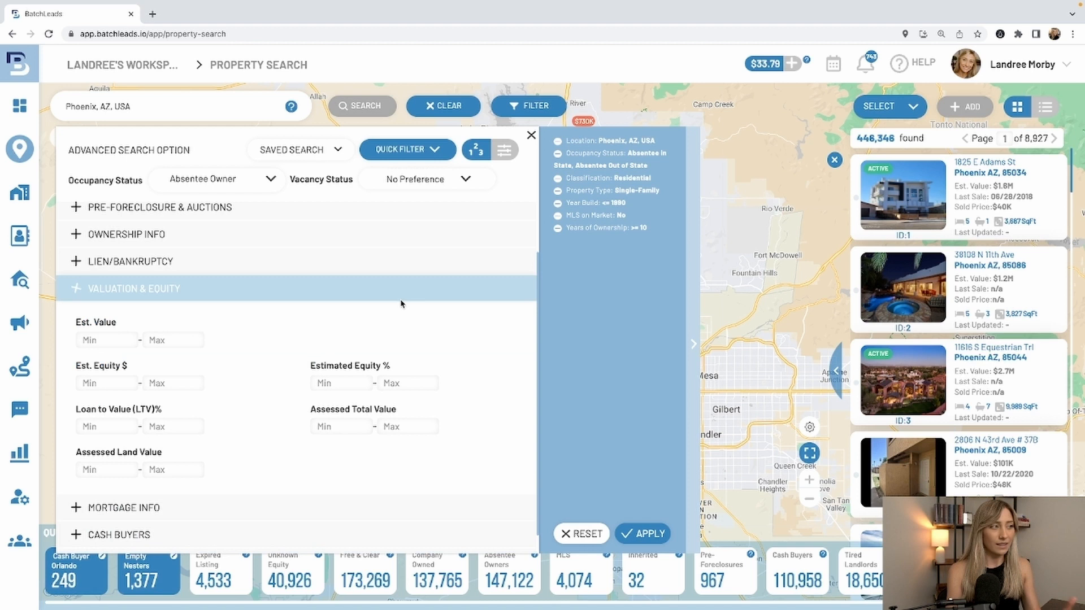
{"action": "left_click", "coordinate": [355, 382]}
{"action": "type", "text": "30"}
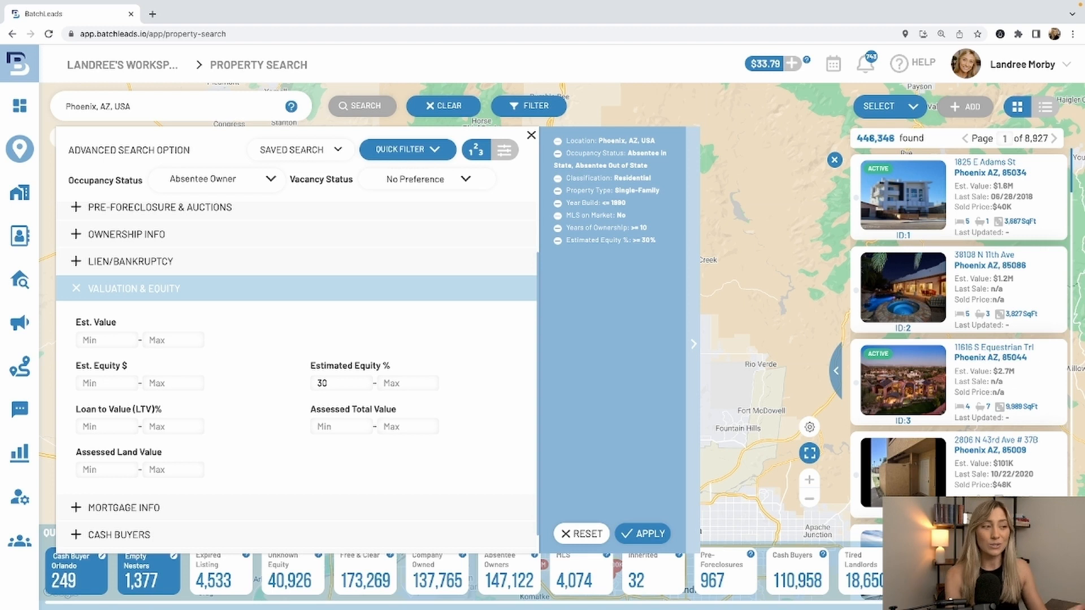
- Apply the configured filters to the Phoenix search and return to the property results on the map
{"action": "left_click", "coordinate": [651, 534]}
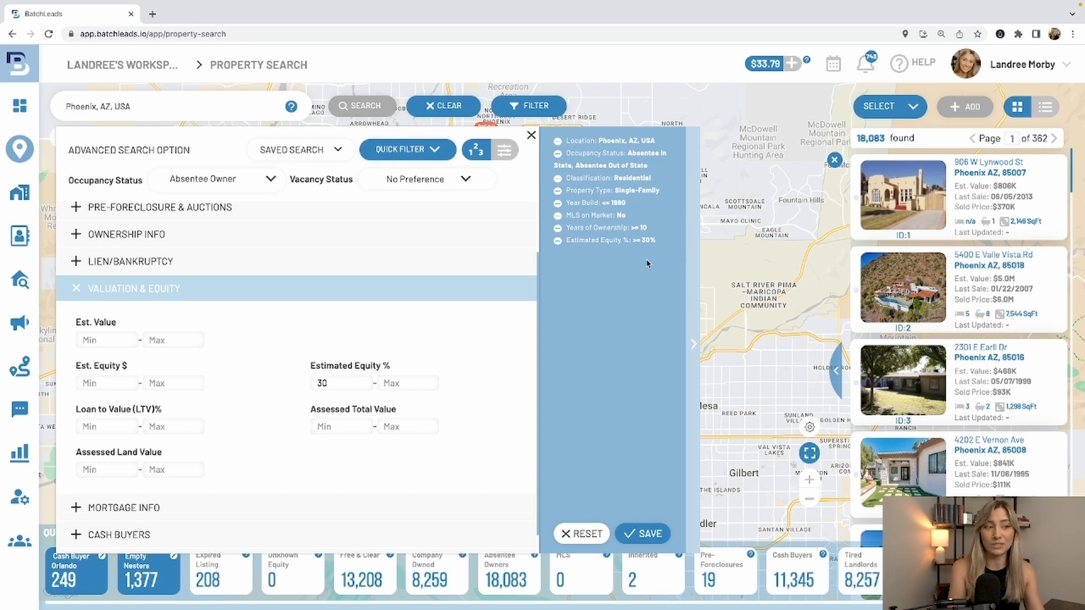
{"action": "left_click_drag", "start_coordinate": [720, 519], "coordinate": [752, 568]}
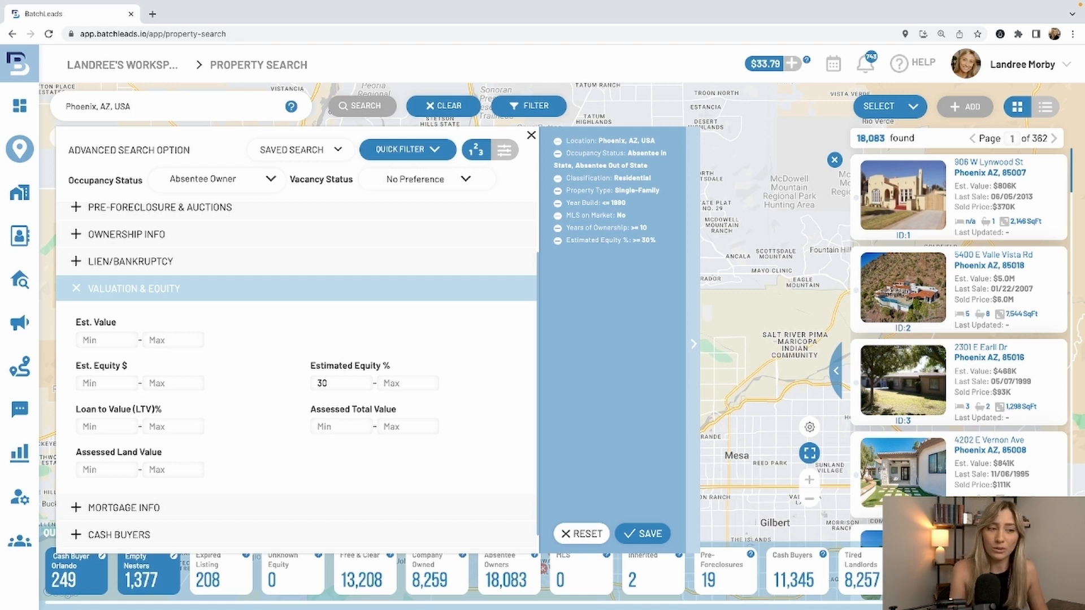
{"action": "left_click", "coordinate": [642, 534]}
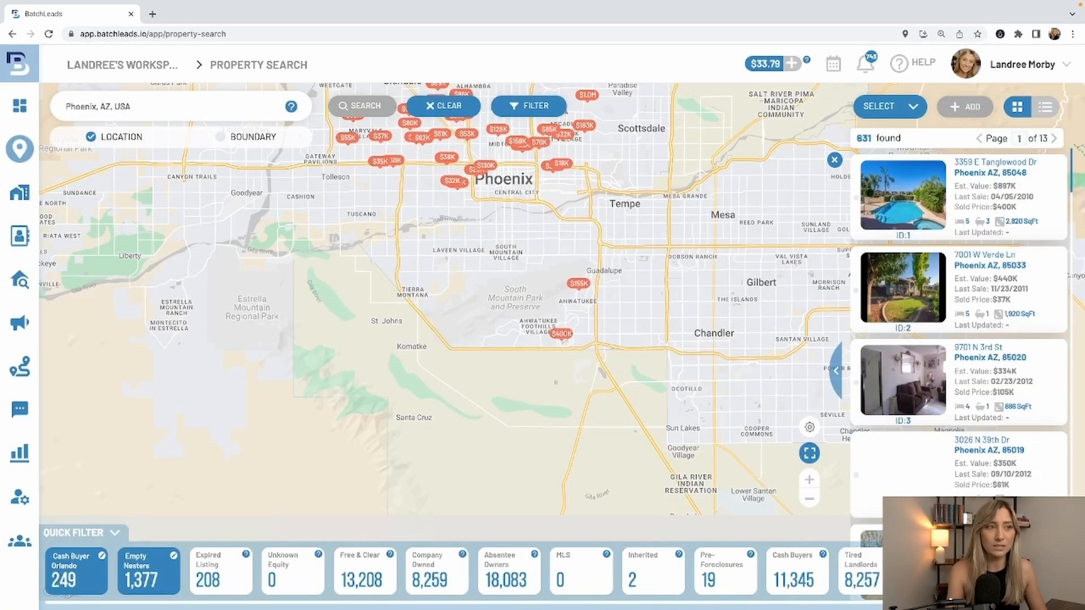
- Select a custom number of 100 properties from the search results
{"action": "mouse_move", "coordinate": [994, 346]}
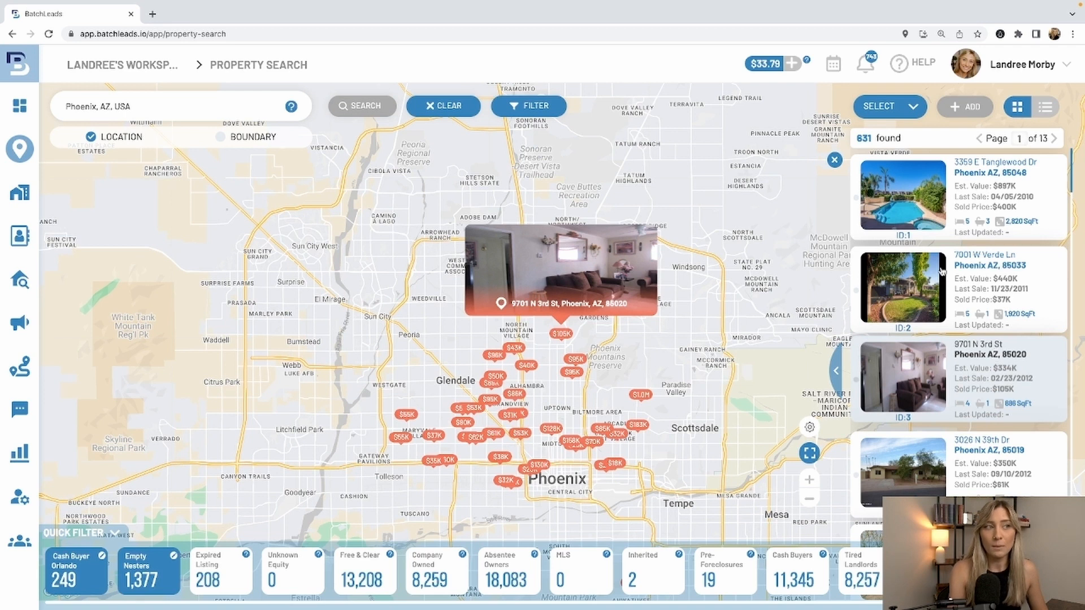
{"action": "left_click", "coordinate": [908, 111]}
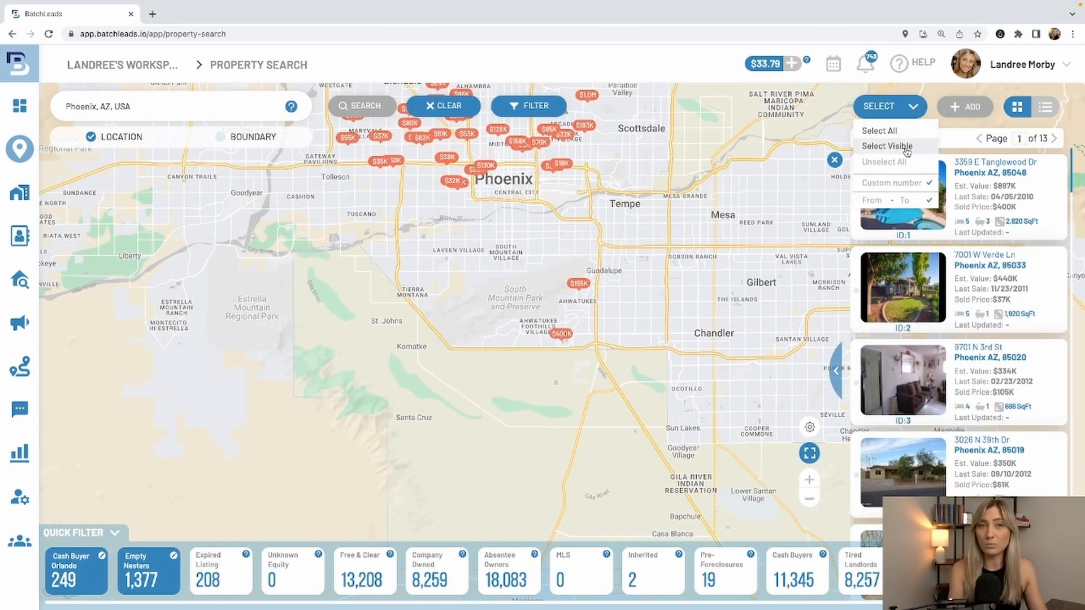
{"action": "left_click", "coordinate": [901, 182]}
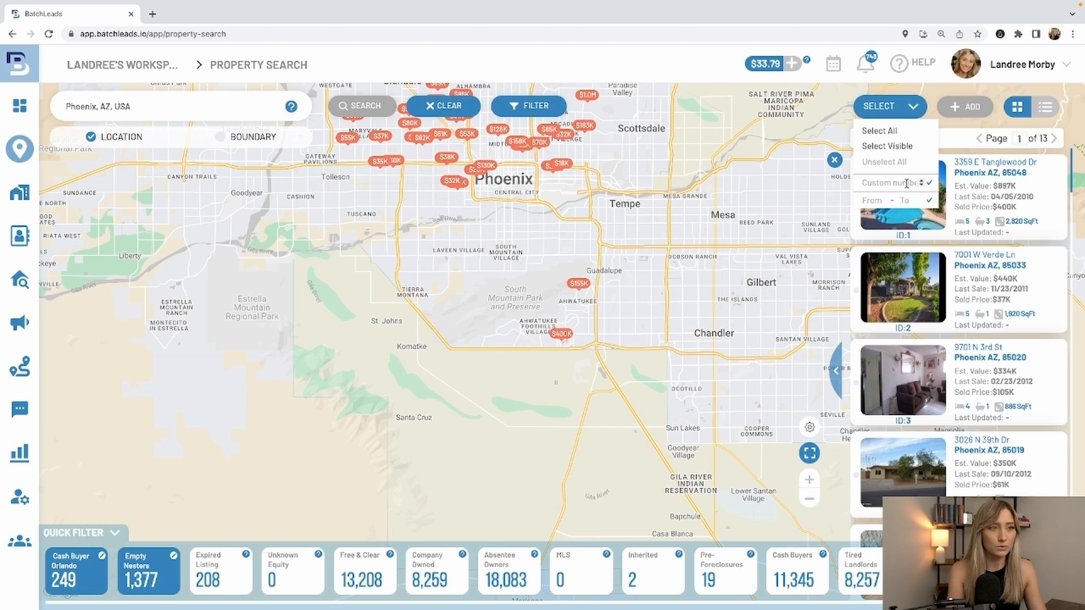
{"action": "type", "text": "100"}
{"action": "left_click", "coordinate": [930, 183]}
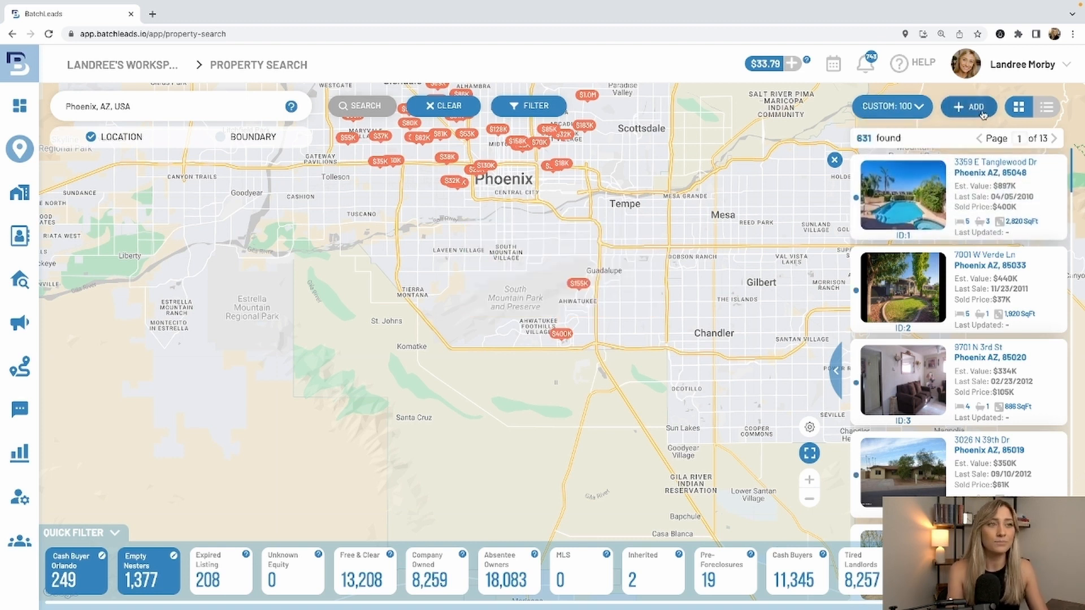
- Start saving the selected properties and choose Tax Defaults as their property list
{"action": "left_click", "coordinate": [983, 113]}
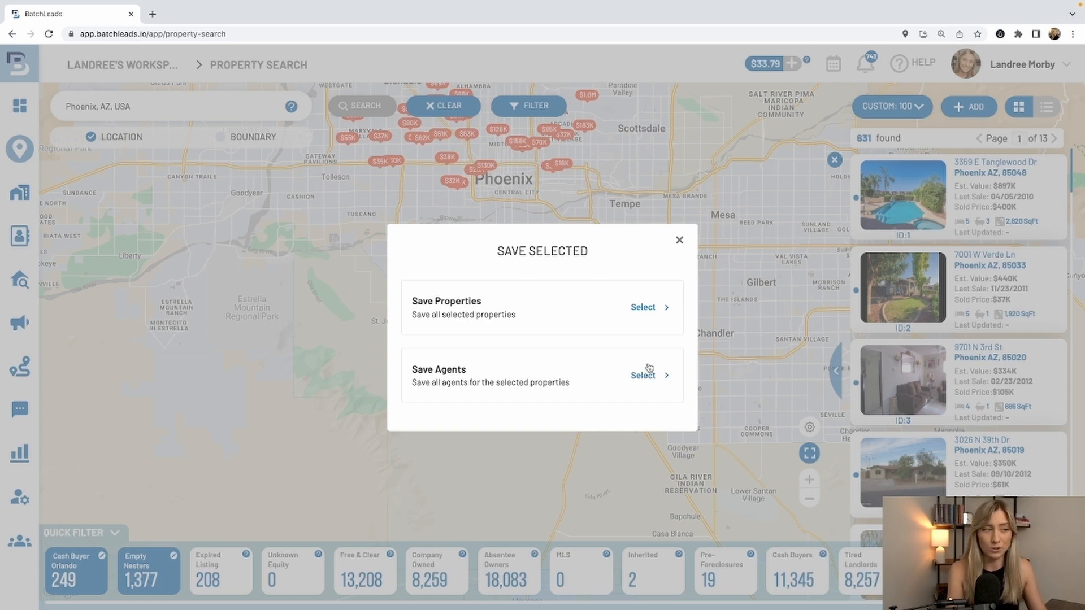
{"action": "left_click", "coordinate": [642, 309]}
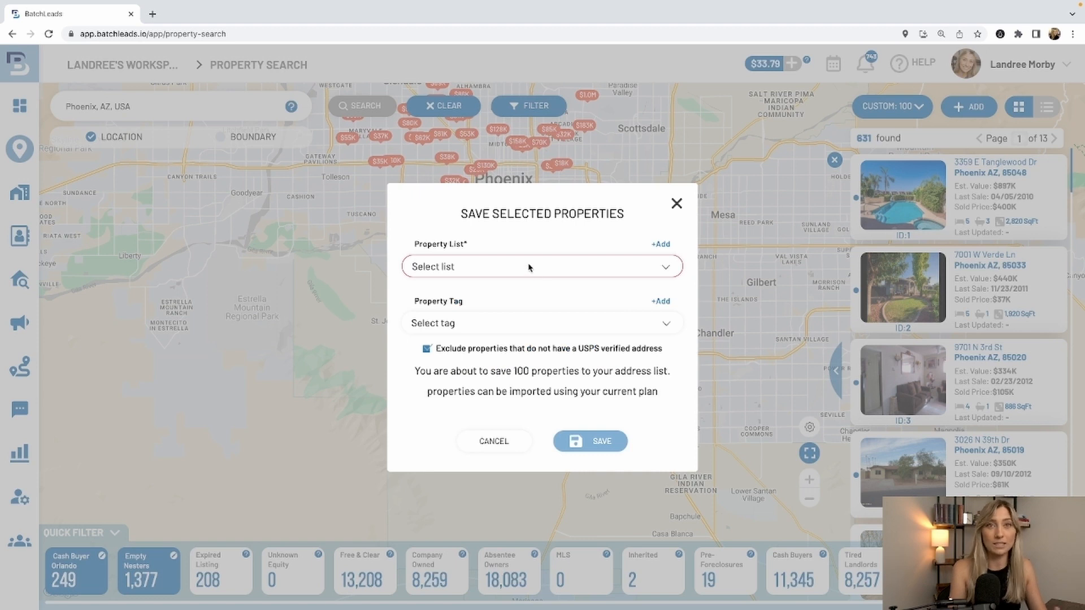
{"action": "left_click", "coordinate": [529, 268]}
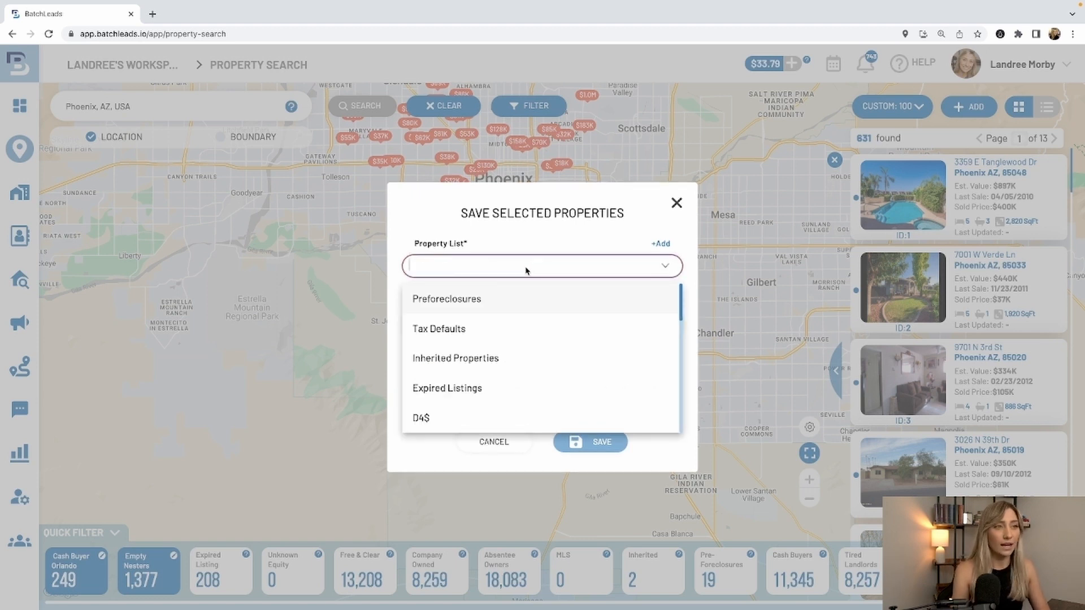
{"action": "type", "text": "tax"}
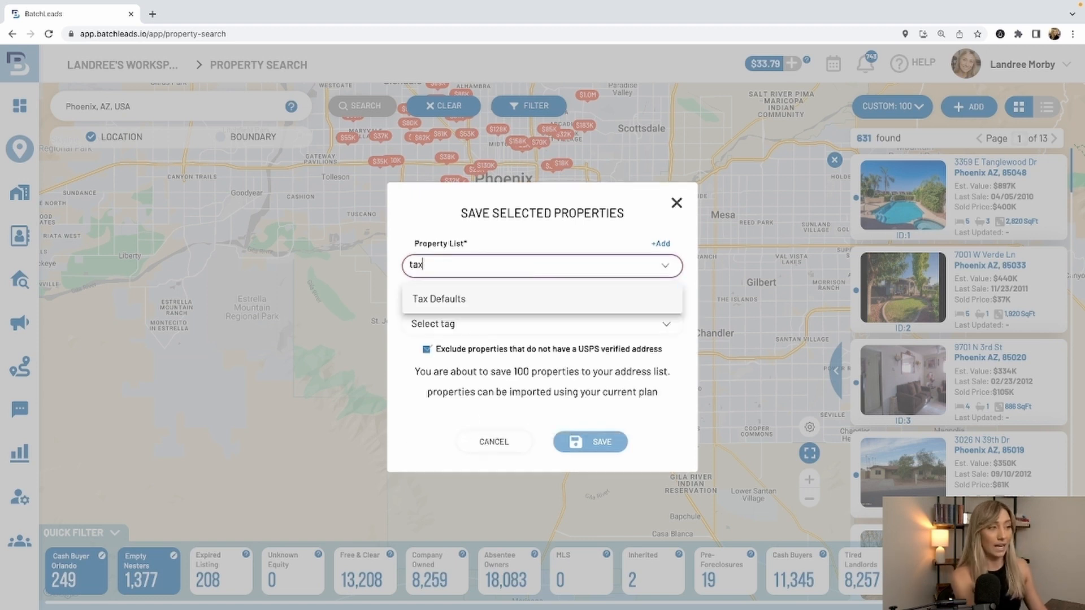
{"action": "left_click", "coordinate": [536, 296]}
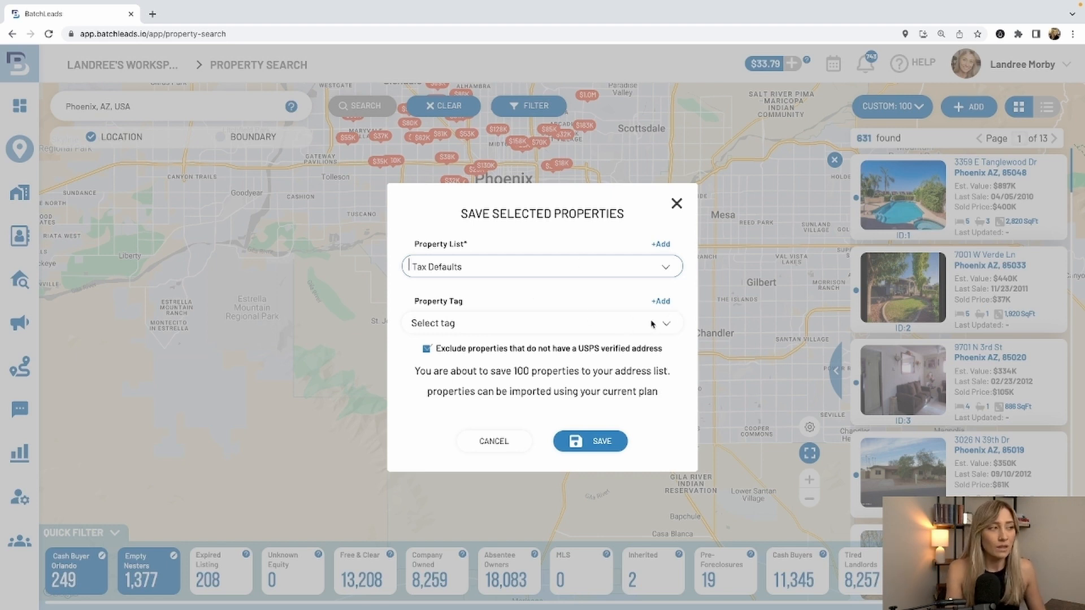
- Create the property tag "Phoenix, AZ - Tax Default - 7/21/23" and save the selected properties without saving their agents
{"action": "left_click", "coordinate": [661, 301]}
{"action": "left_click", "coordinate": [586, 323]}
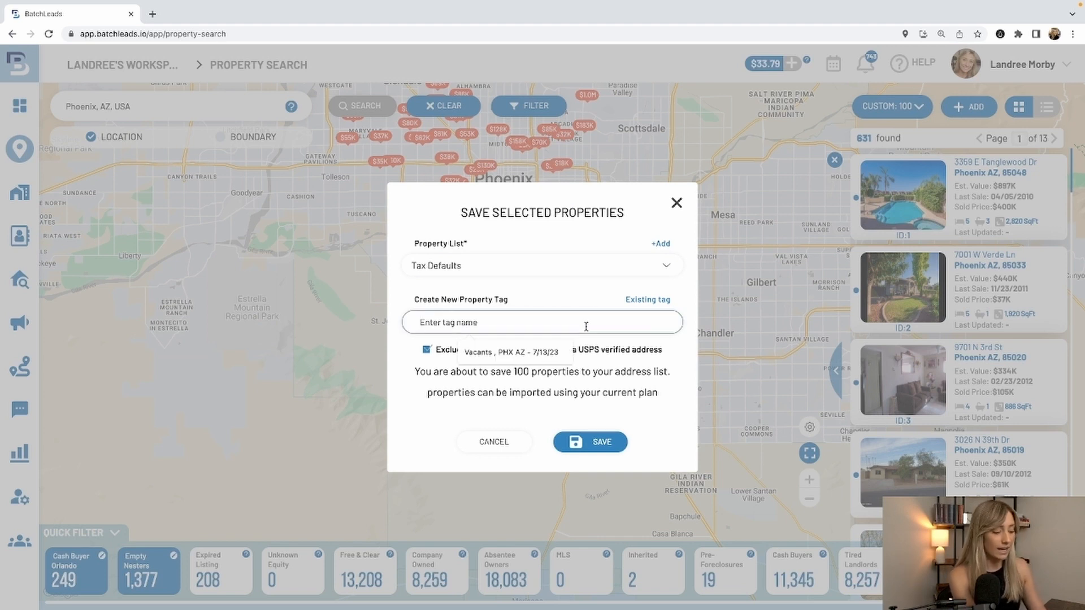
{"action": "type", "text": "Phoenix,"}
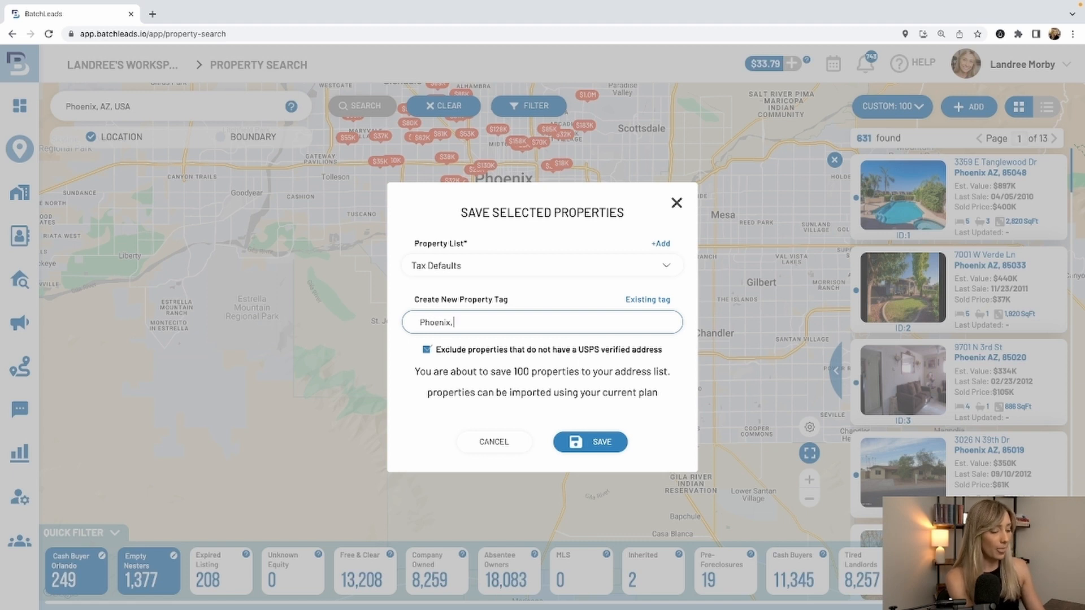
{"action": "type", "text": " AZ"}
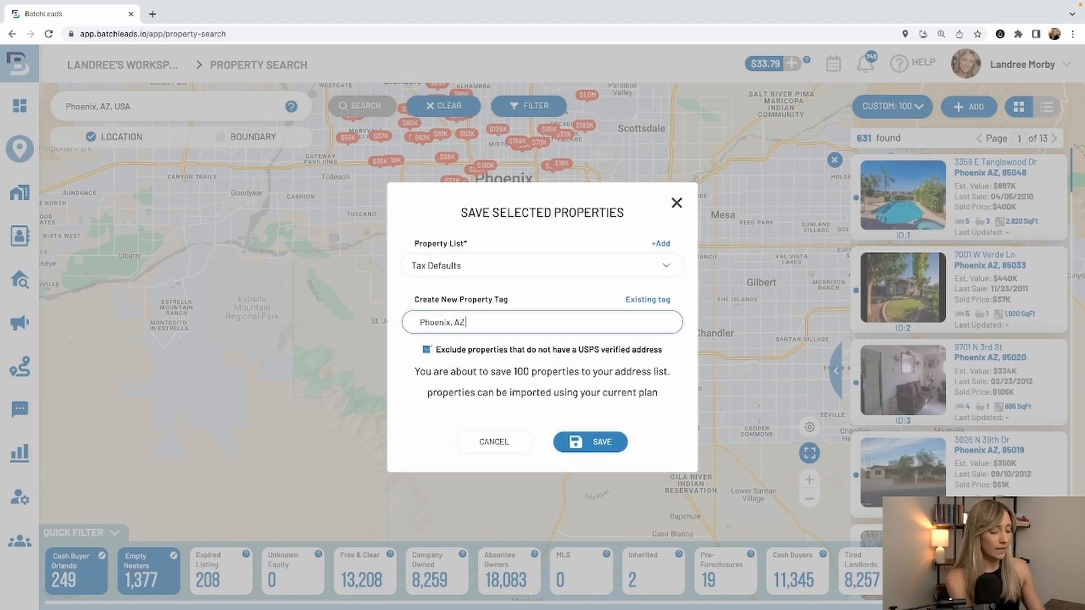
{"action": "type", "text": " -"}
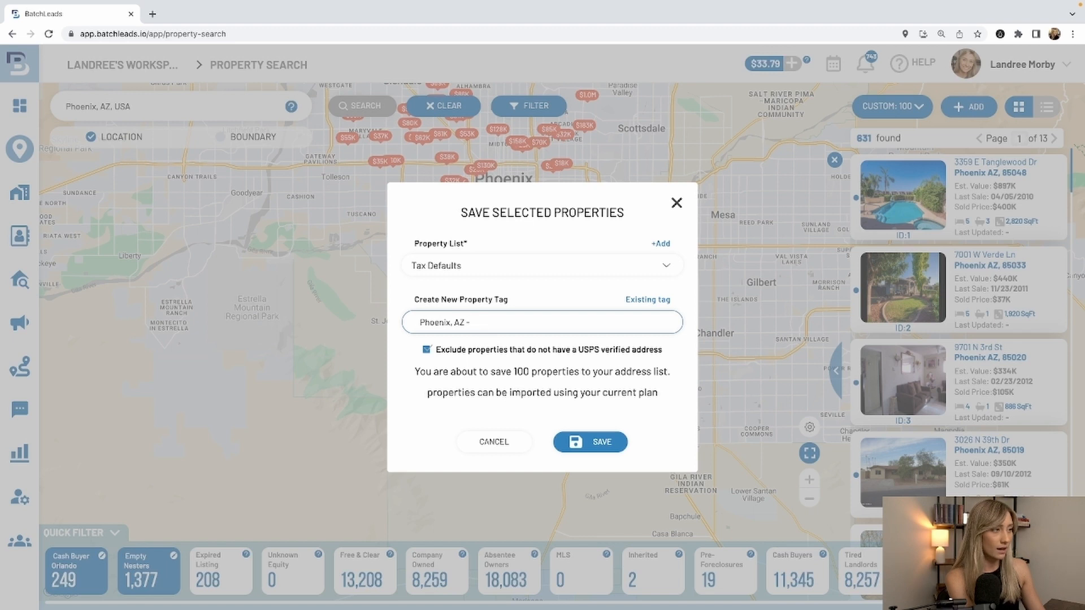
{"action": "type", "text": " Tax"}
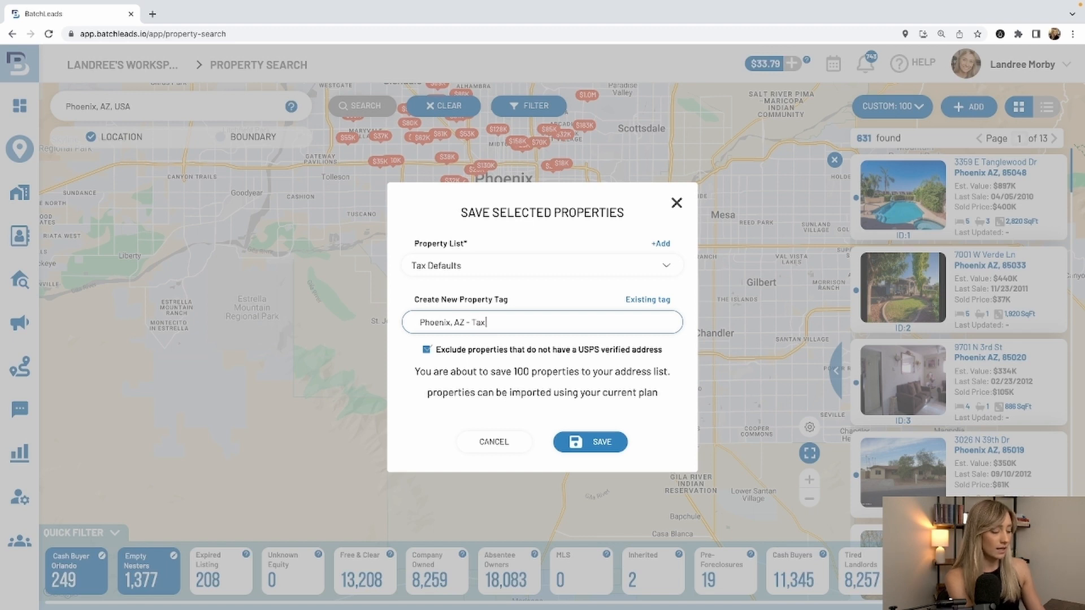
{"action": "type", "text": " Default"}
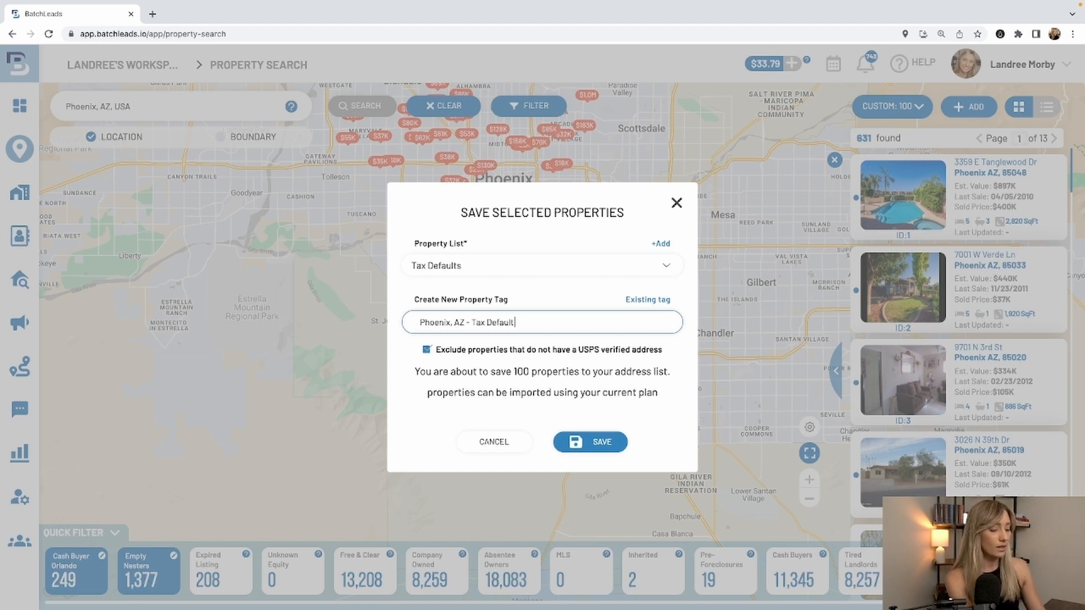
{"action": "type", "text": " -"}
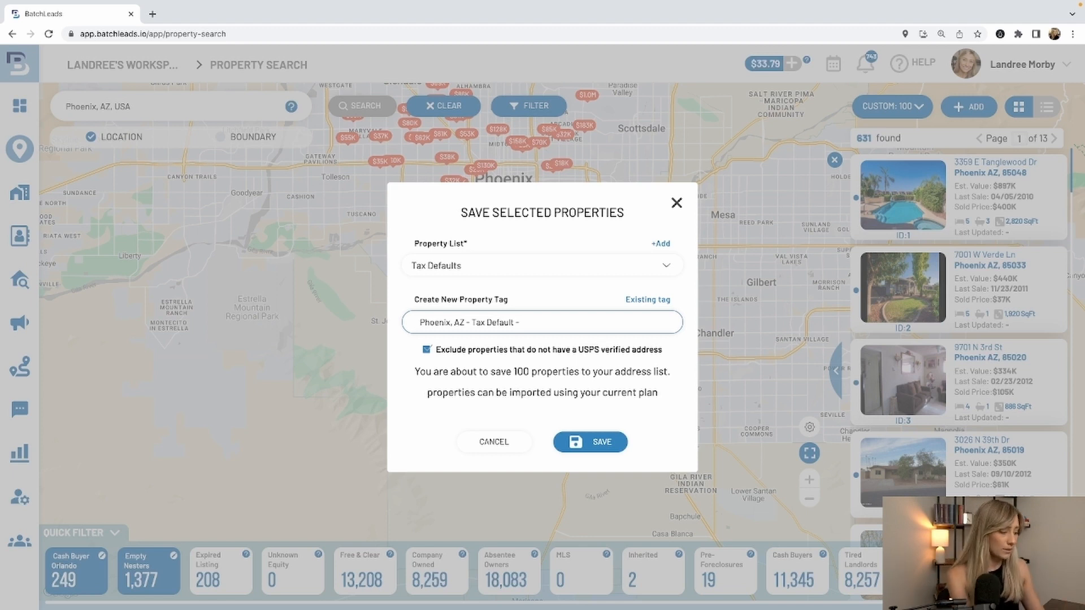
{"action": "type", "text": "7/"}
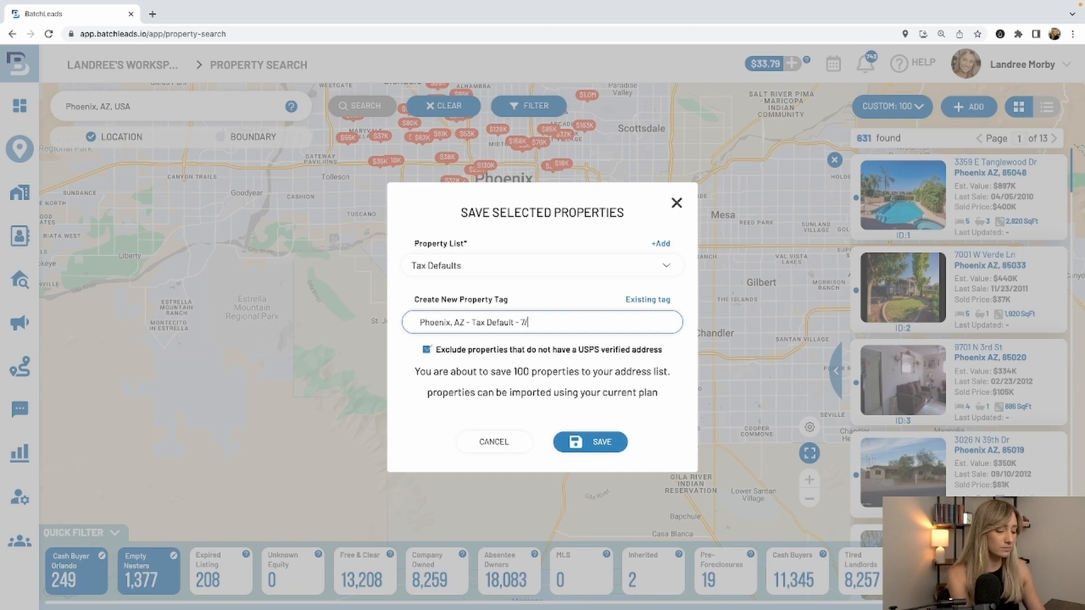
{"action": "type", "text": "21/23"}
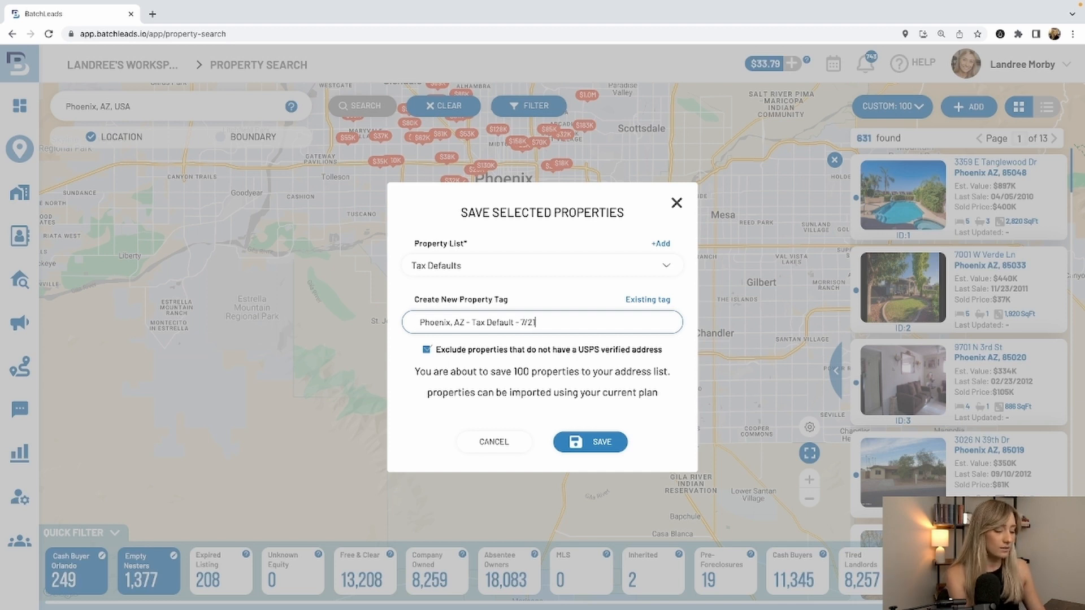
{"action": "left_click", "coordinate": [565, 445]}
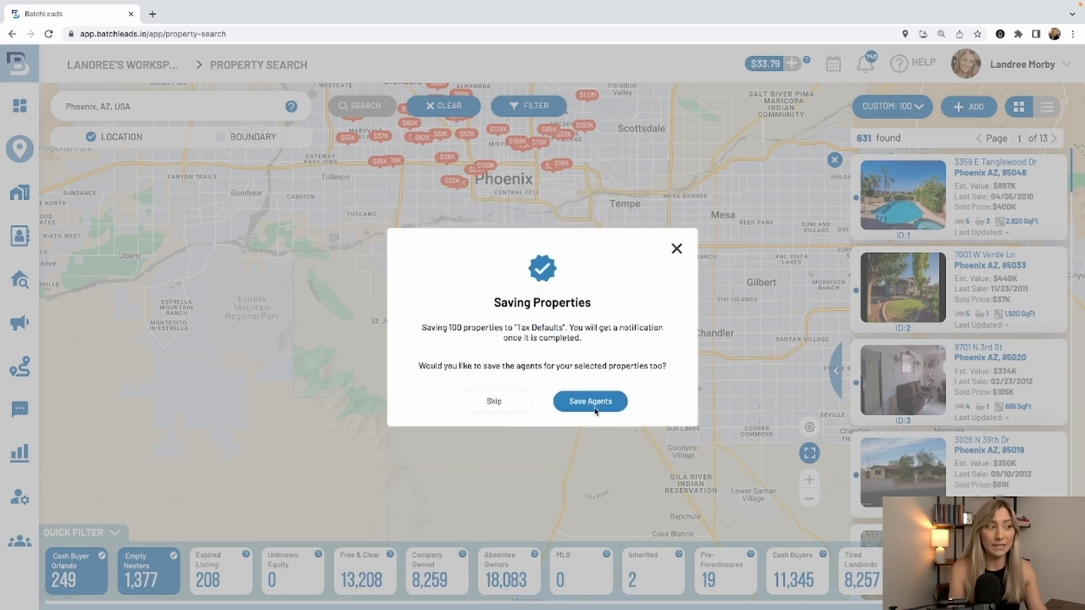
{"action": "left_click", "coordinate": [495, 402]}
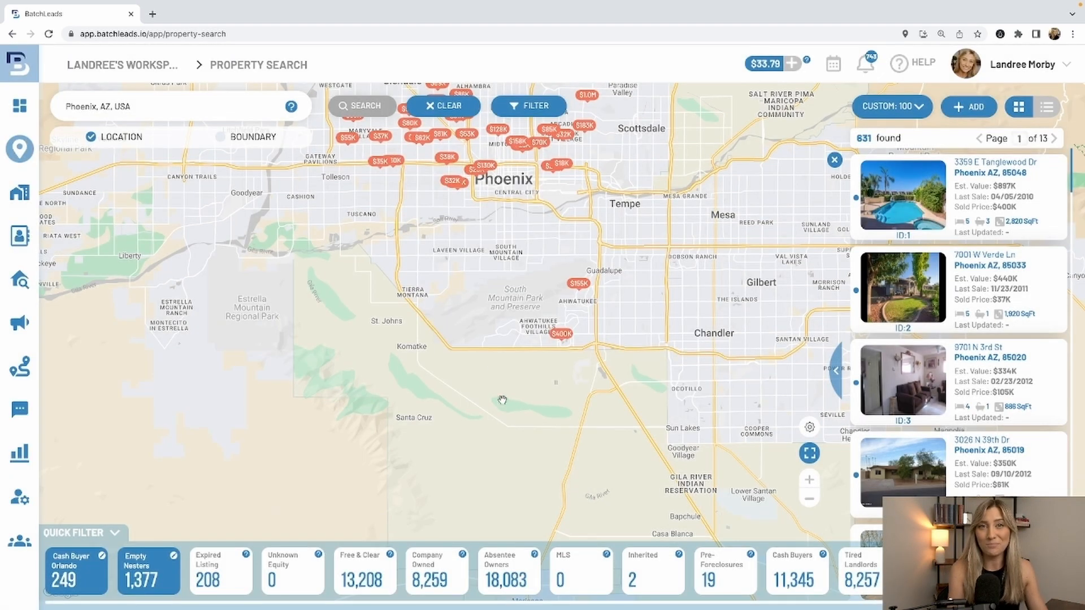
- Reset all advanced filters of the Phoenix search and collapse the Valuation & Equity section
{"action": "left_click", "coordinate": [530, 107]}
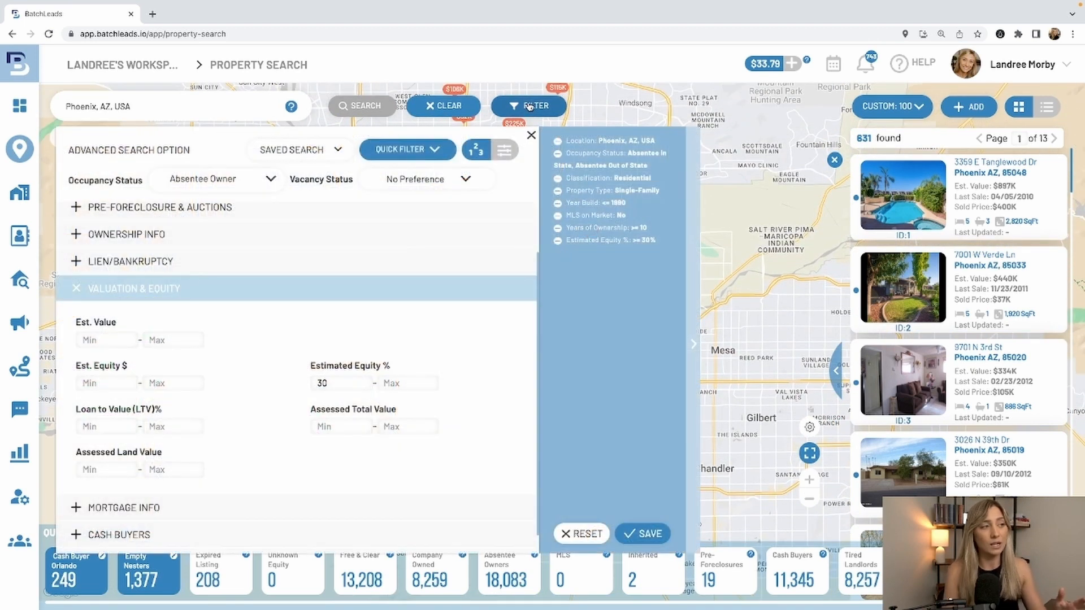
{"action": "left_click", "coordinate": [581, 542]}
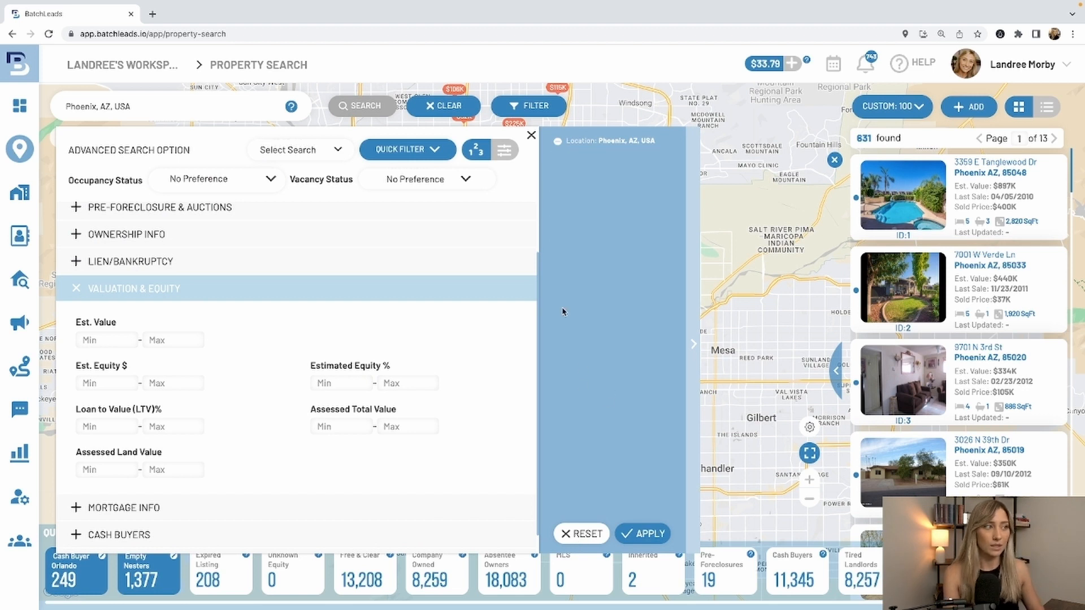
{"action": "left_click", "coordinate": [434, 289]}
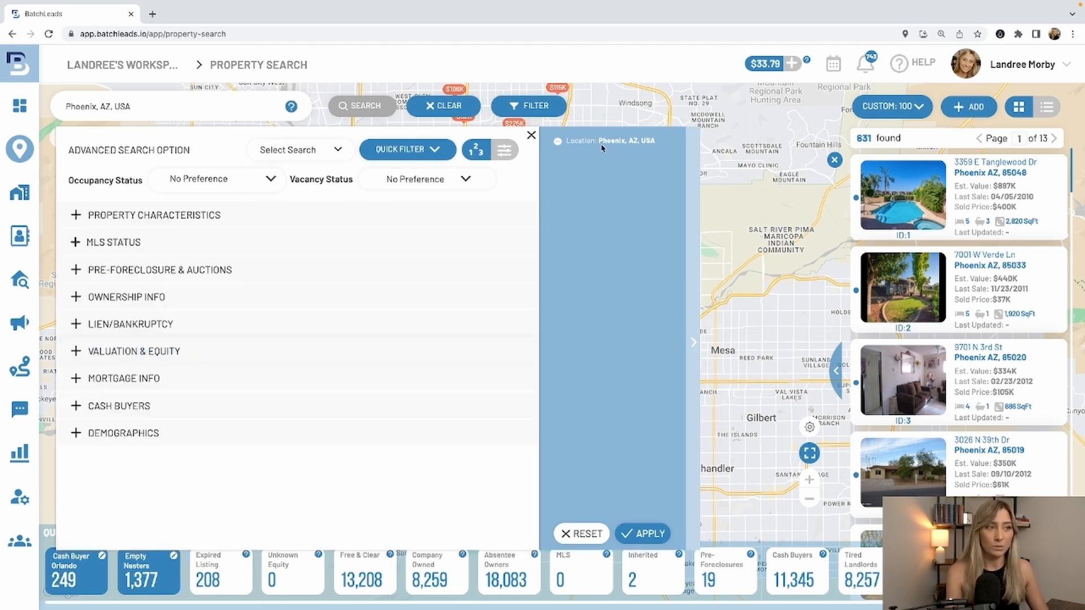
- Clear the current search, close the filters and search for Phoenix, AZ, USA again from the recent searches
{"action": "left_click", "coordinate": [225, 101]}
{"action": "left_click", "coordinate": [429, 109]}
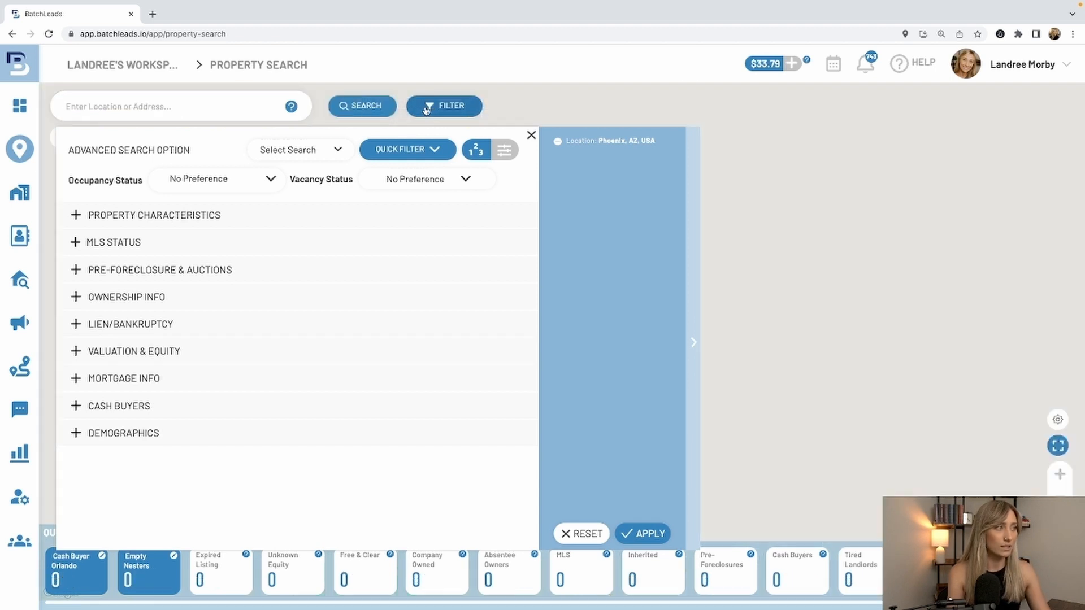
{"action": "left_click", "coordinate": [532, 136]}
{"action": "left_click", "coordinate": [169, 106]}
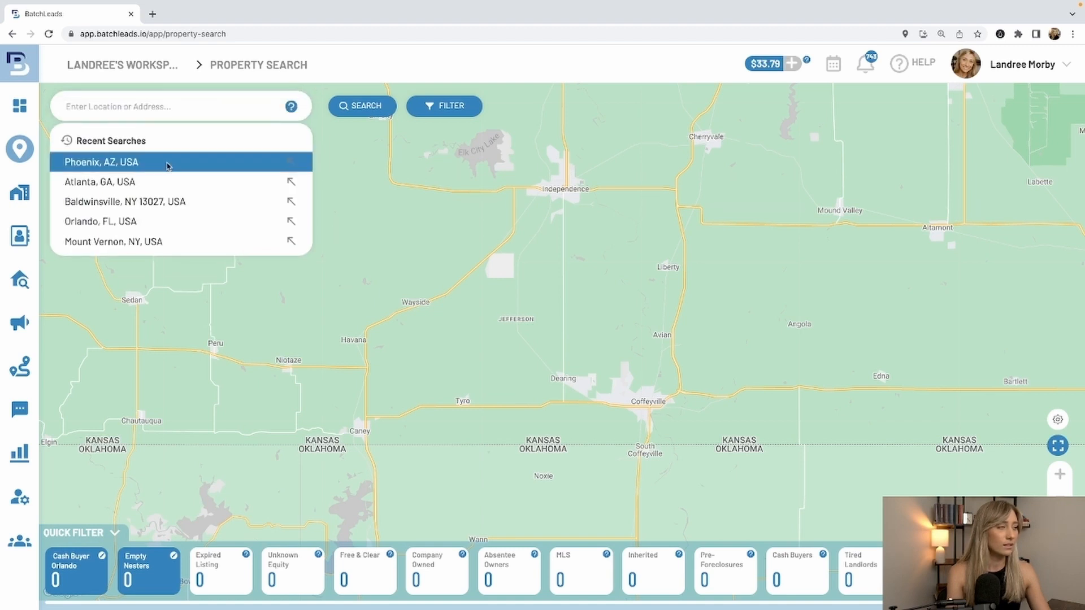
{"action": "left_click", "coordinate": [153, 162]}
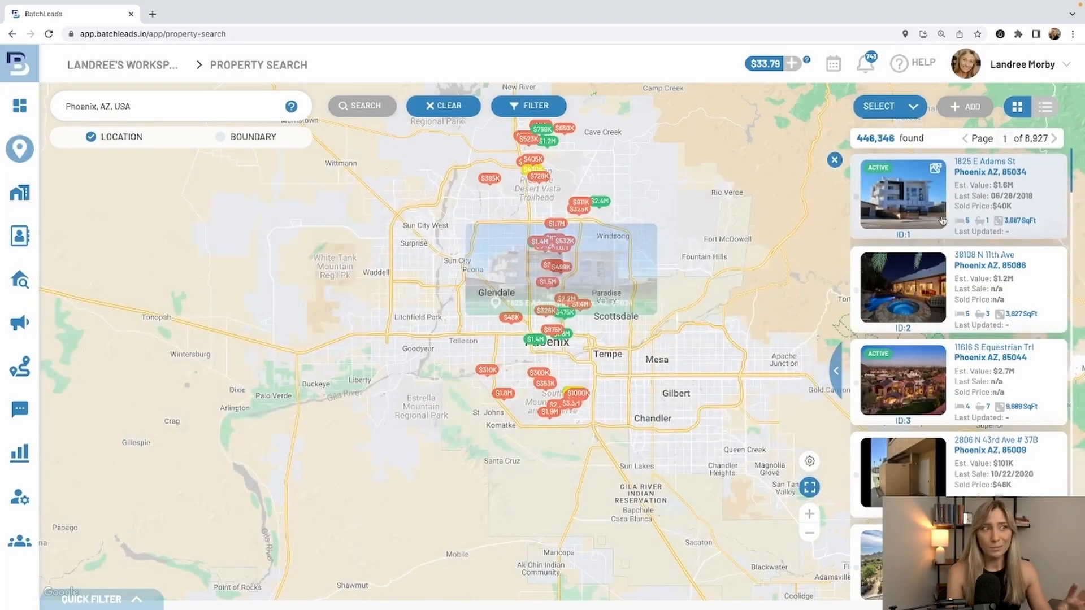
- Set the occupancy status to Owner Occupied in the advanced filters of the new Phoenix search
{"action": "left_click", "coordinate": [517, 106]}
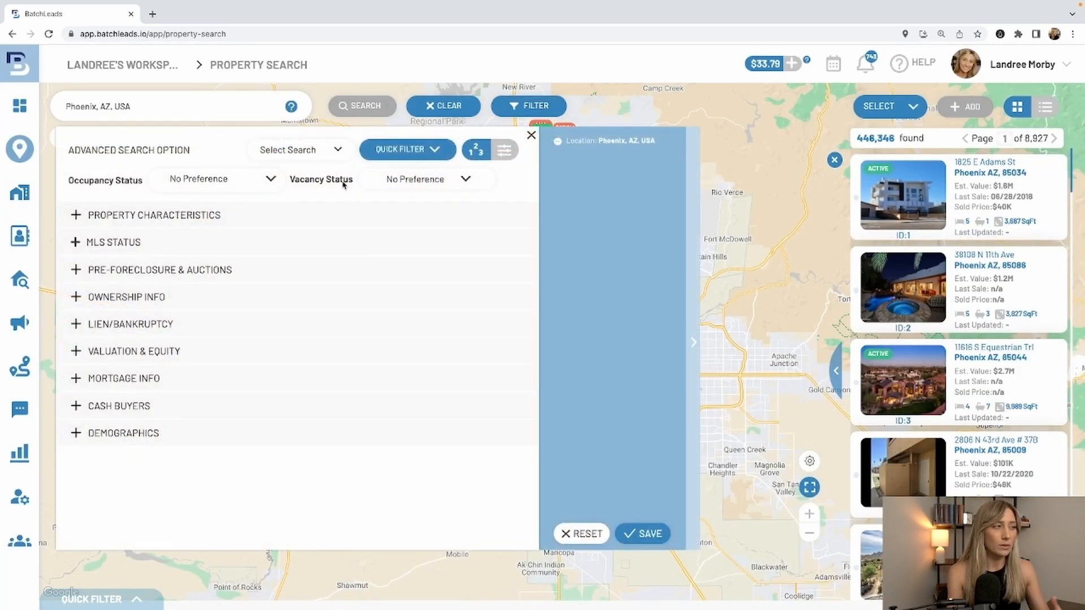
{"action": "left_click", "coordinate": [260, 184]}
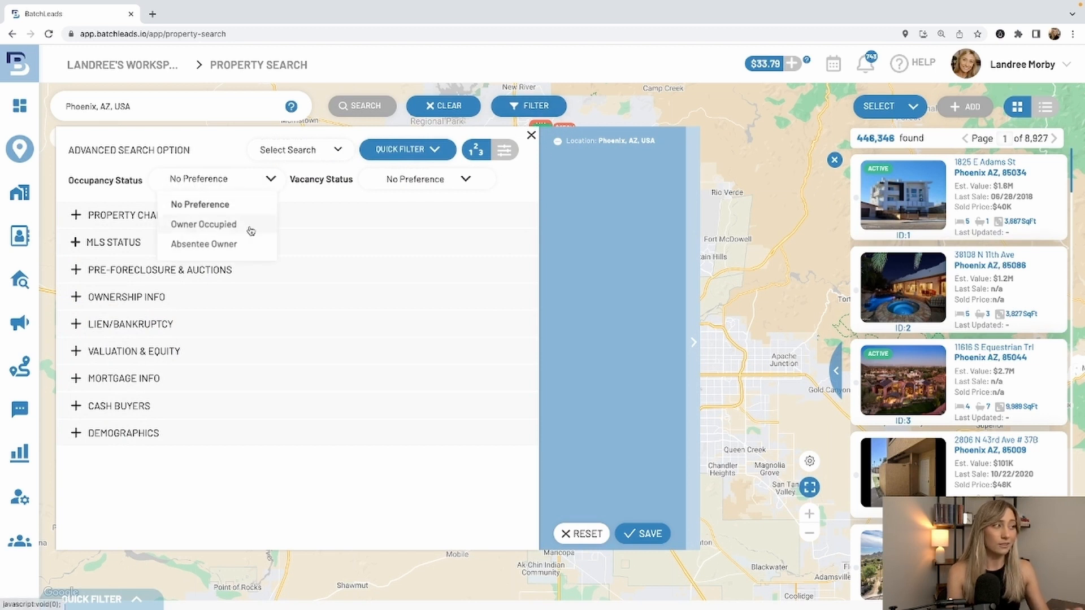
{"action": "left_click", "coordinate": [252, 225]}
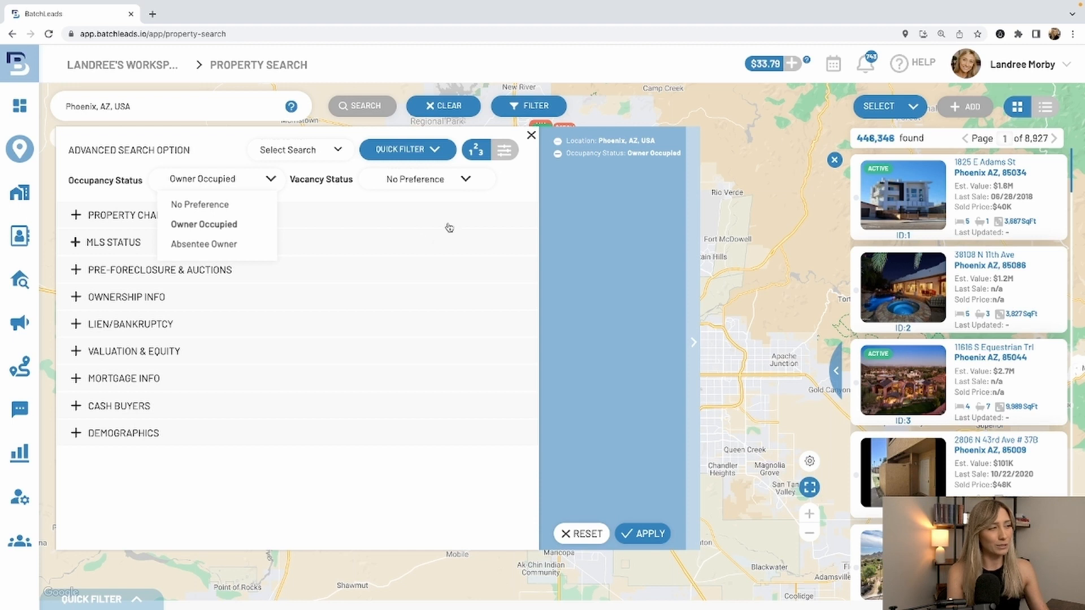
- Limit the property characteristics to the Residential classification and the Single-Family property type
{"action": "left_click", "coordinate": [215, 216]}
{"action": "left_click", "coordinate": [215, 217]}
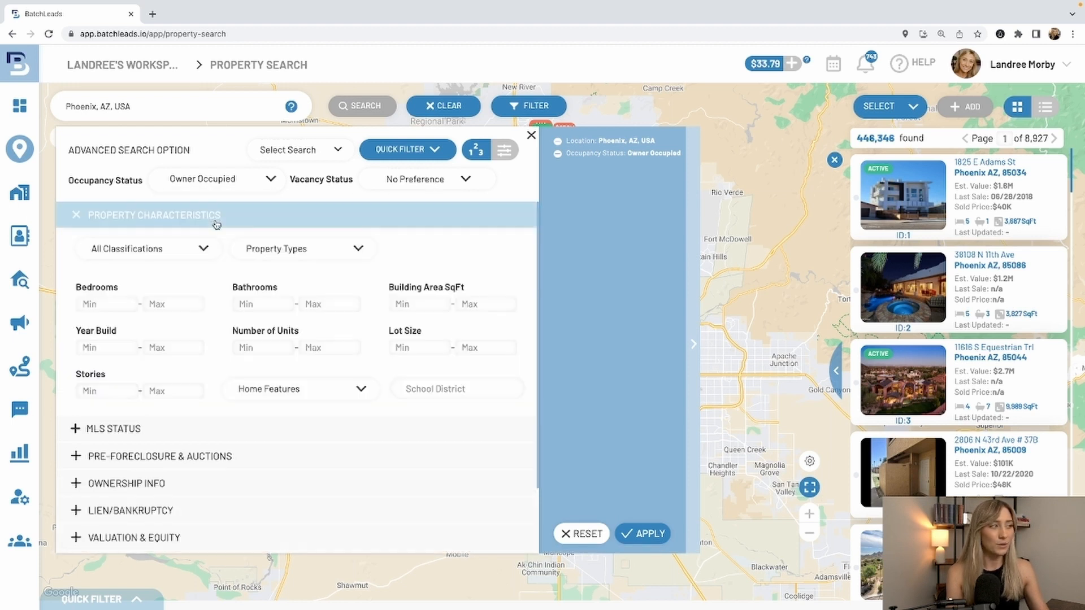
{"action": "left_click", "coordinate": [205, 248]}
{"action": "left_click", "coordinate": [191, 304]}
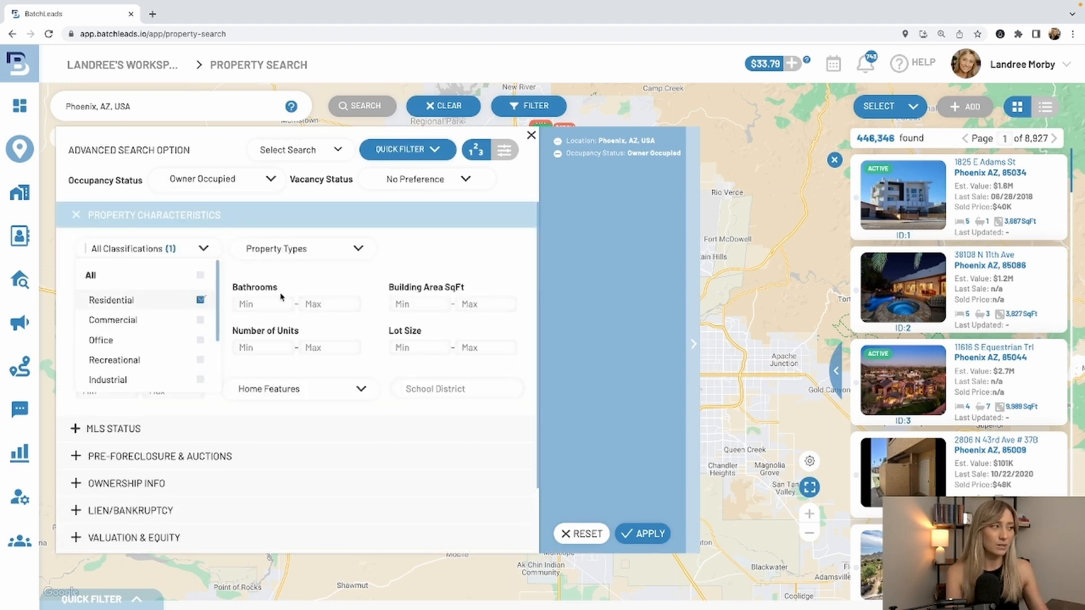
{"action": "left_click", "coordinate": [319, 251]}
{"action": "left_click", "coordinate": [307, 320]}
{"action": "left_click", "coordinate": [436, 237]}
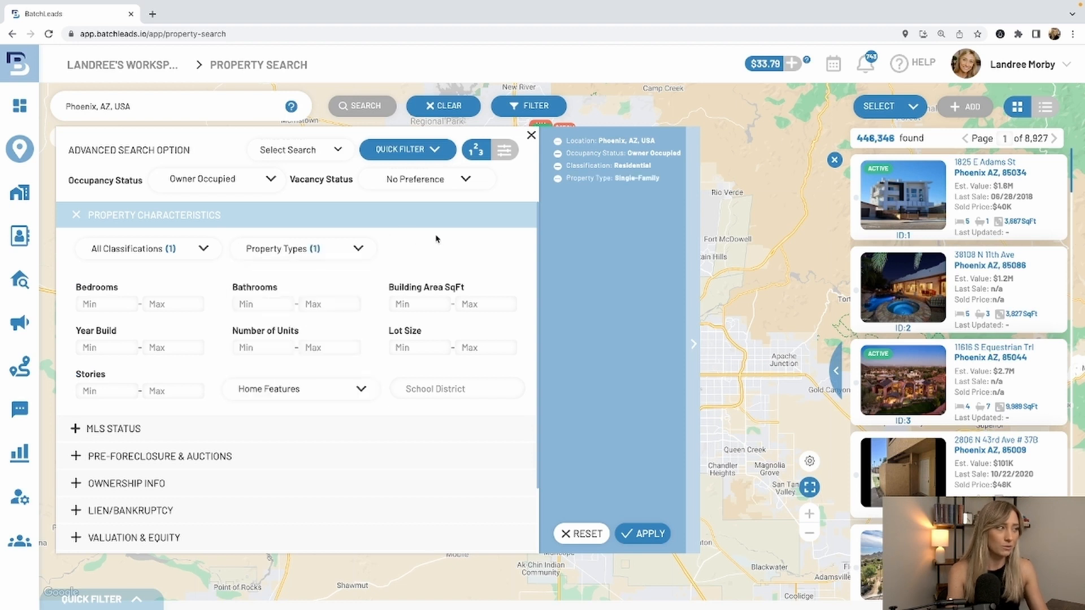
- Set the maximum year built to 1990
{"action": "left_click", "coordinate": [161, 347]}
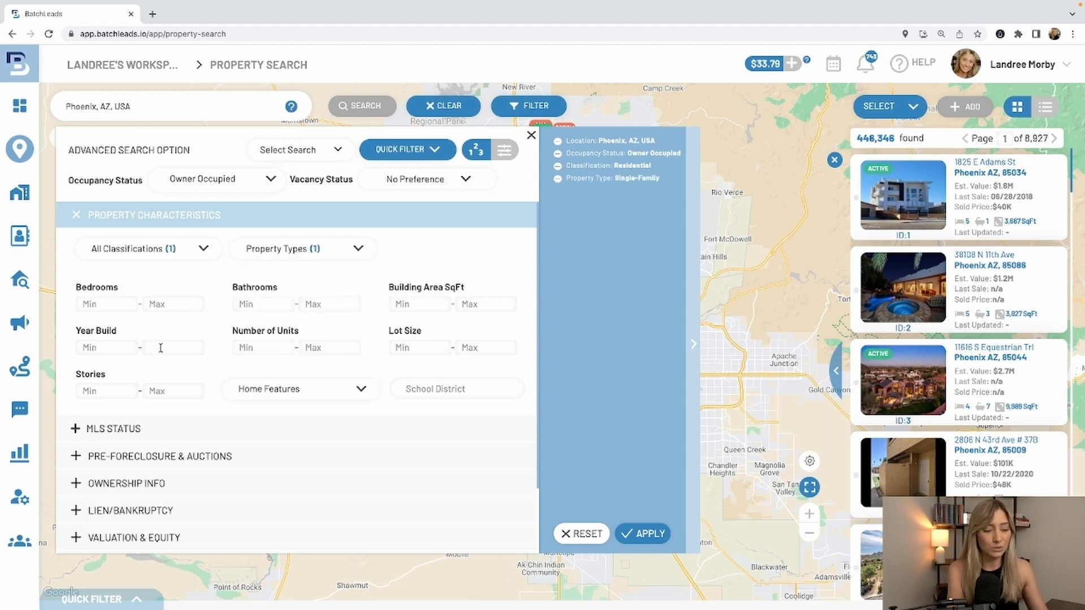
{"action": "type", "text": "199"}
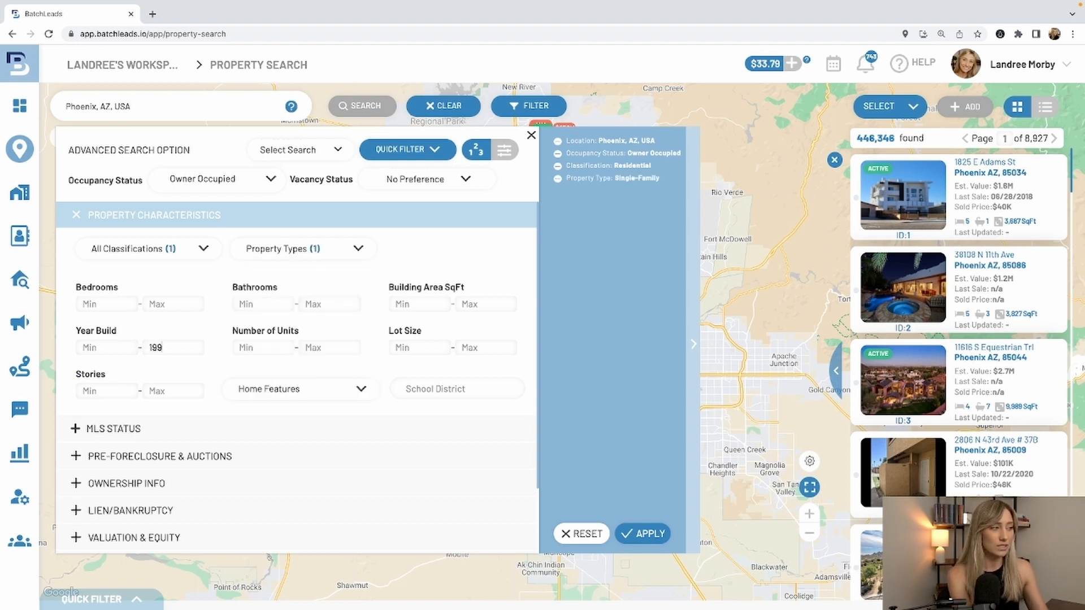
{"action": "type", "text": "0"}
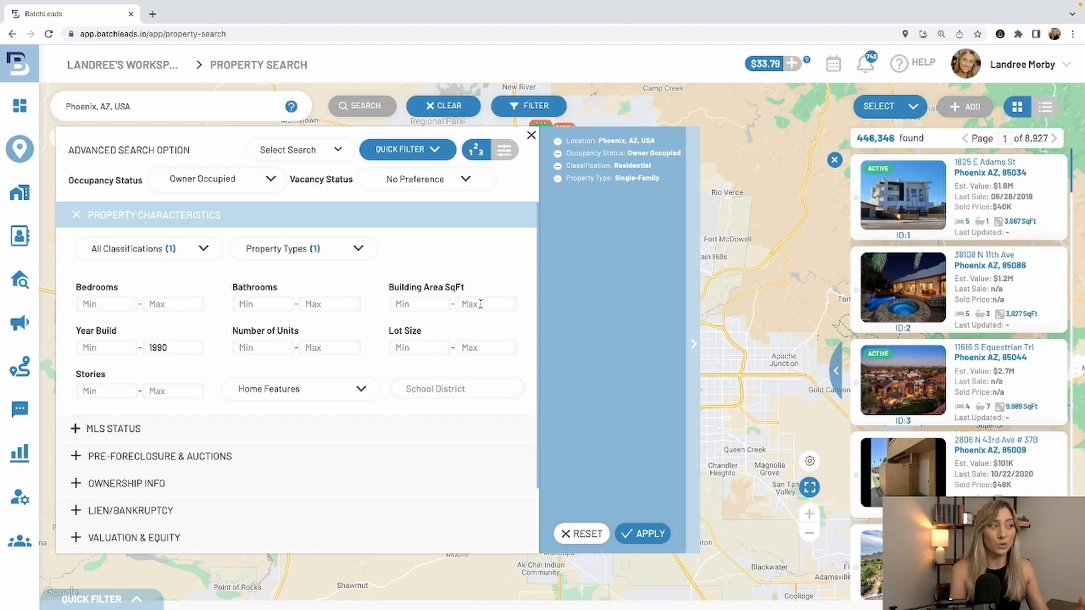
- Set the minimum building area to 2,000 sq ft and the minimum number of stories to 2
{"action": "left_click", "coordinate": [424, 303]}
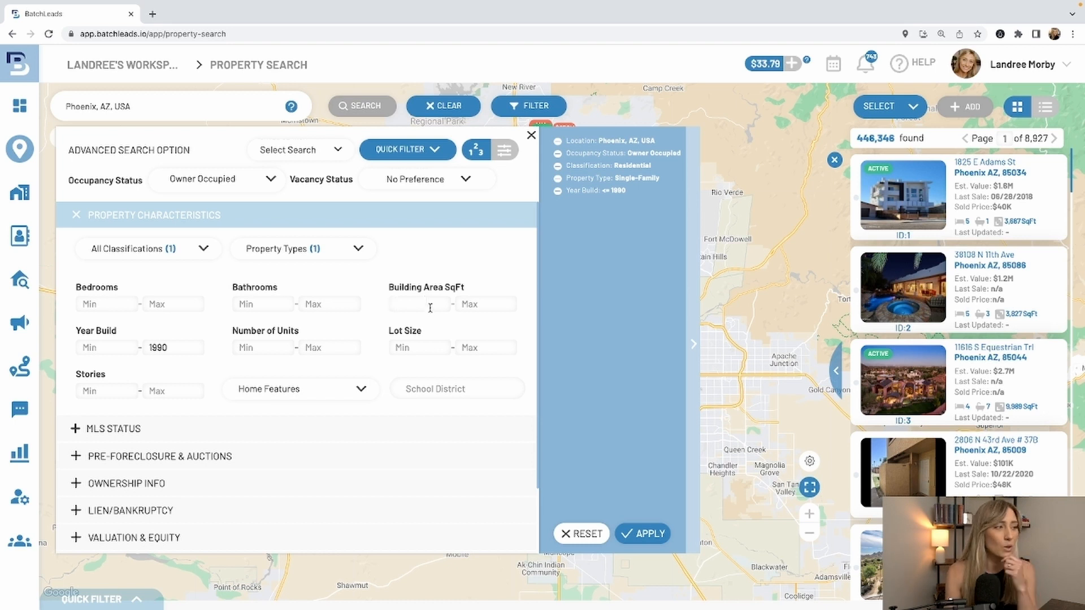
{"action": "type", "text": "2000"}
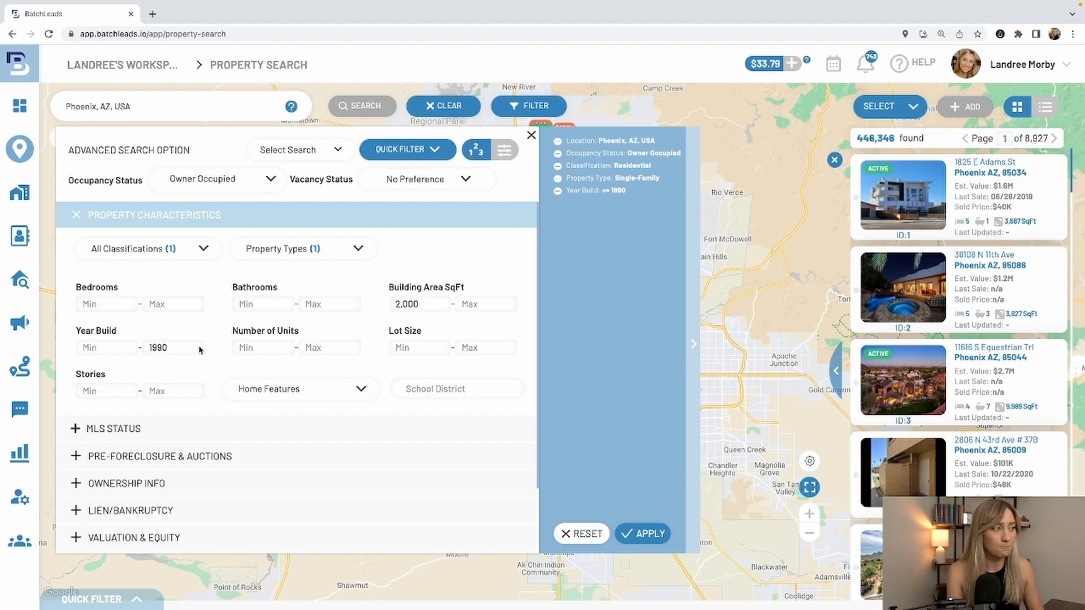
{"action": "left_click", "coordinate": [110, 388]}
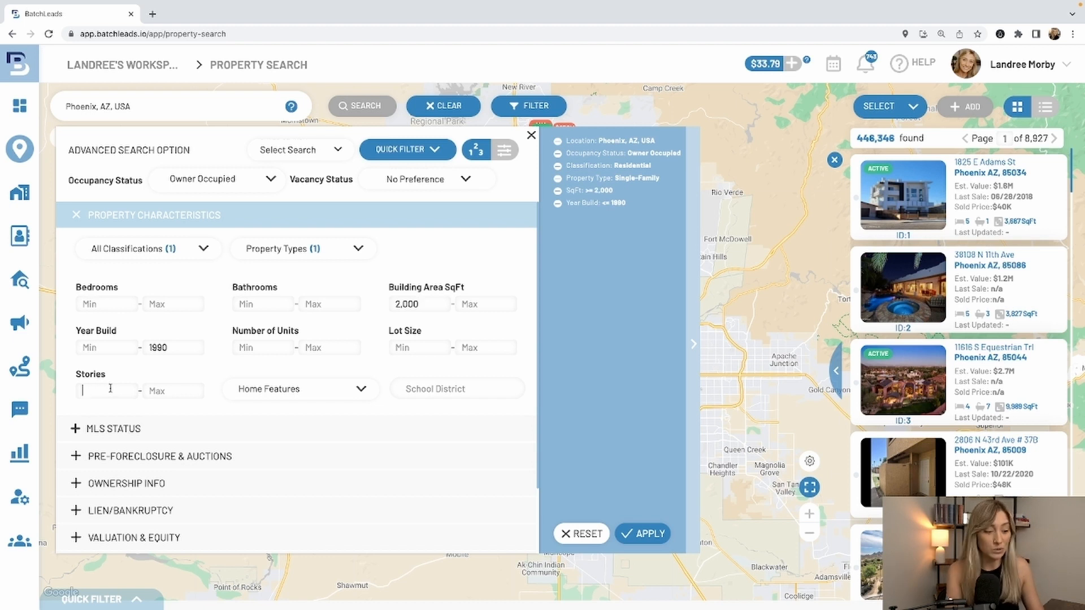
{"action": "type", "text": "2"}
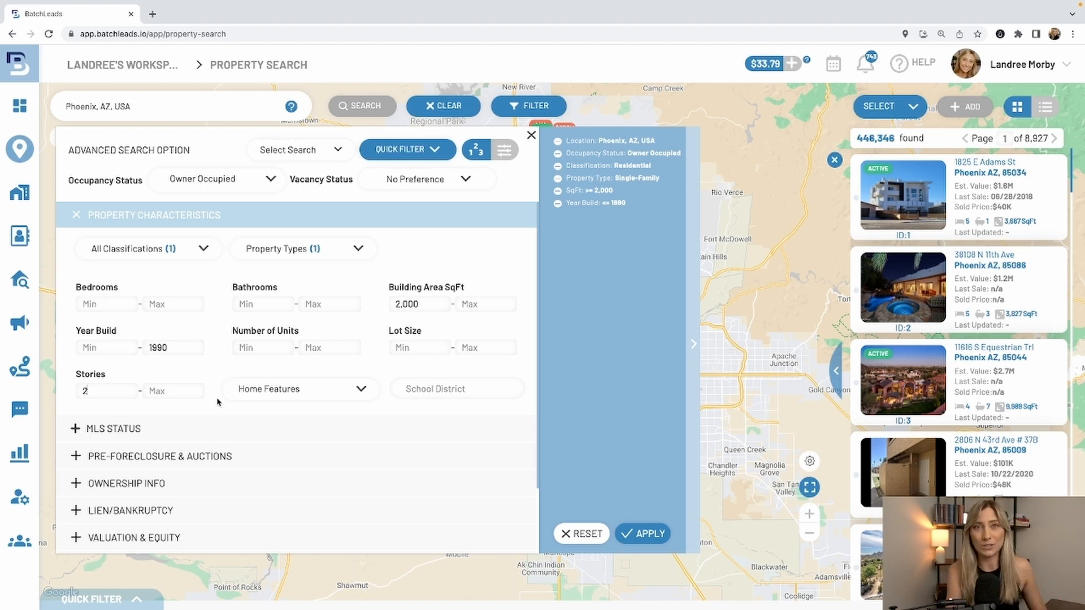
- Set the MLS on-market status to No and open the Pre-Foreclosure & Auctions filters
{"action": "scroll", "coordinate": [254, 406], "scroll_direction": "down", "scroll_amount": 2}
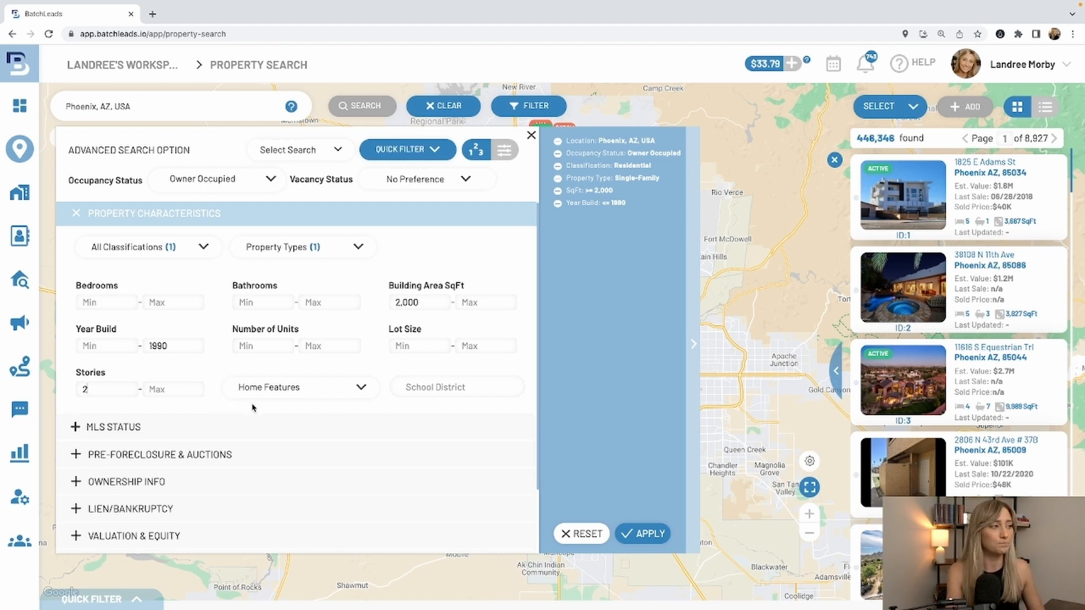
{"action": "left_click", "coordinate": [170, 352]}
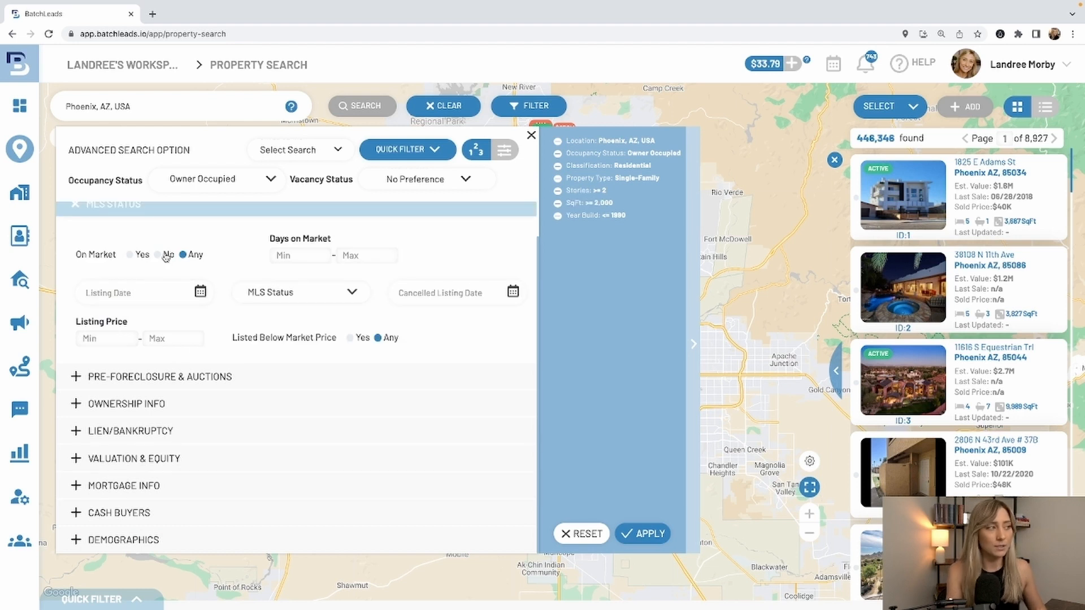
{"action": "left_click", "coordinate": [325, 381]}
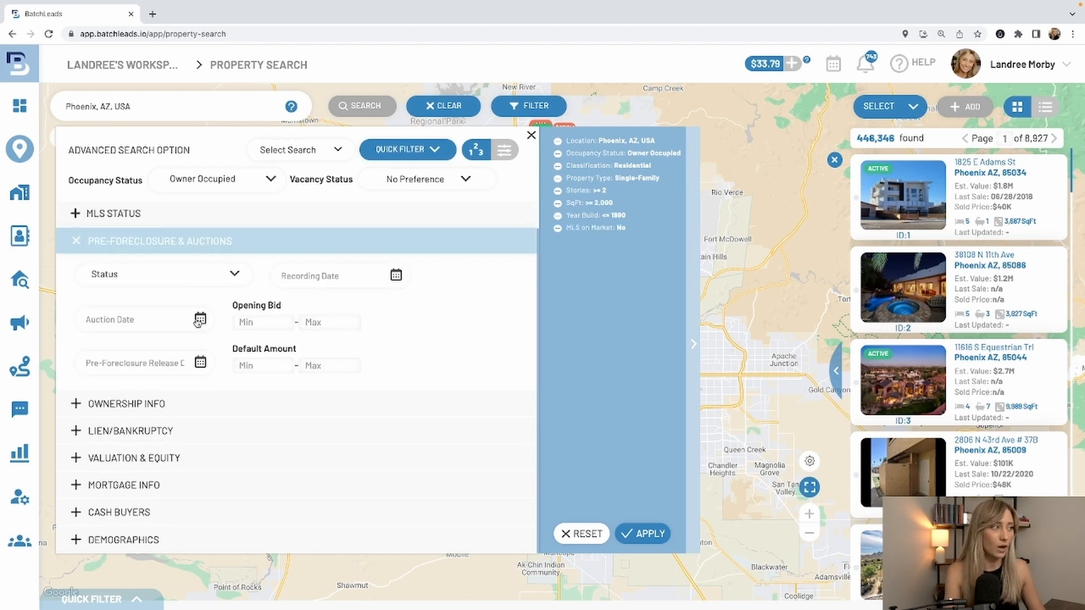
- Set the minimum years of ownership to 7 in the ownership filters
{"action": "left_click", "coordinate": [225, 407]}
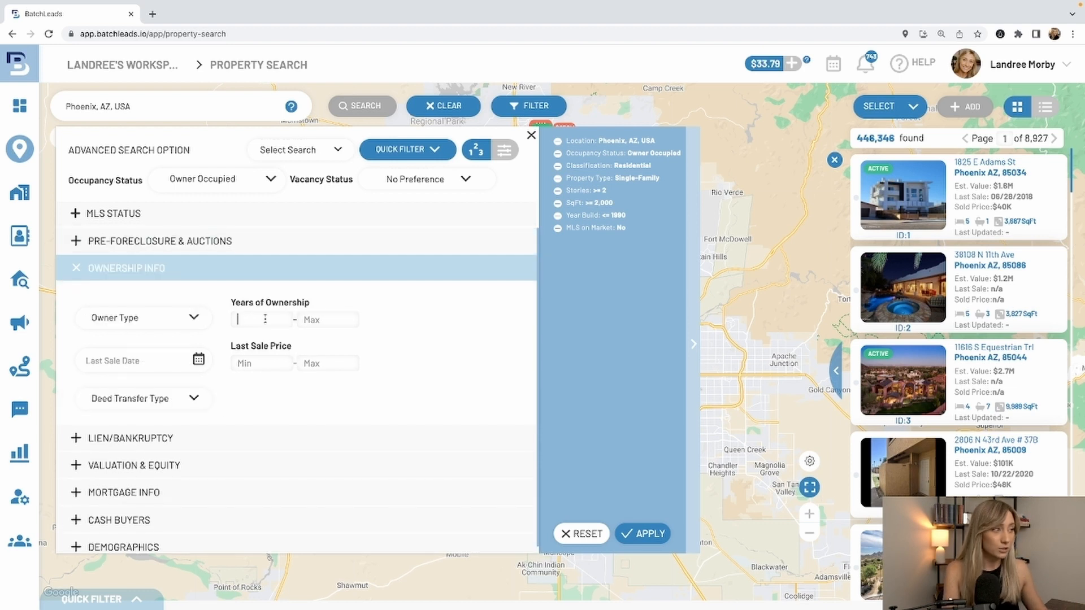
{"action": "left_click", "coordinate": [265, 318]}
{"action": "type", "text": "7"}
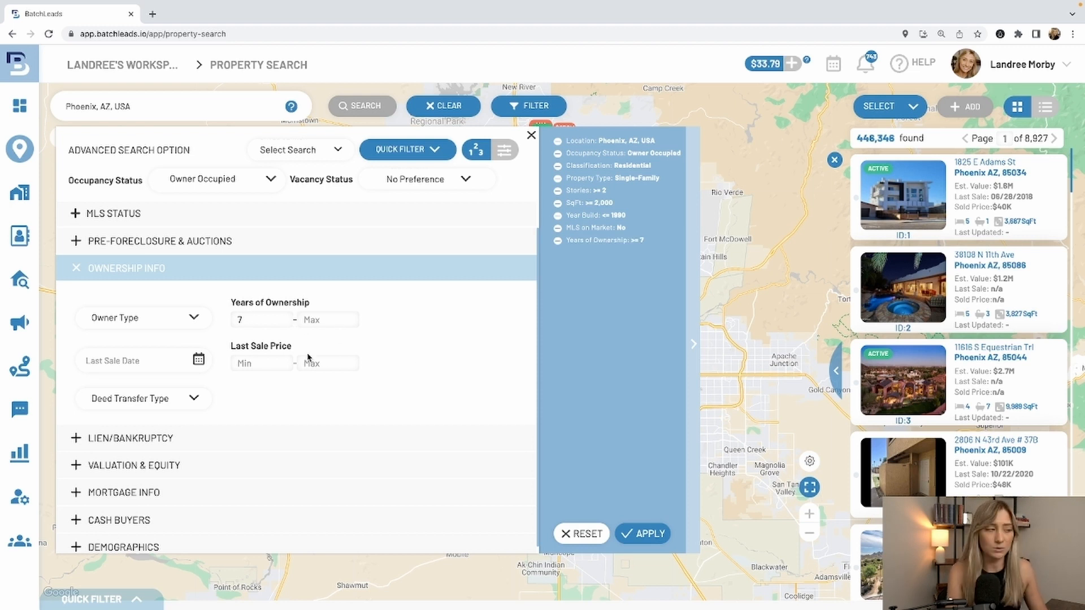
- Set the minimum estimated equity to 50% in the valuation and equity filters
{"action": "scroll", "coordinate": [310, 358], "scroll_direction": "down", "scroll_amount": 1}
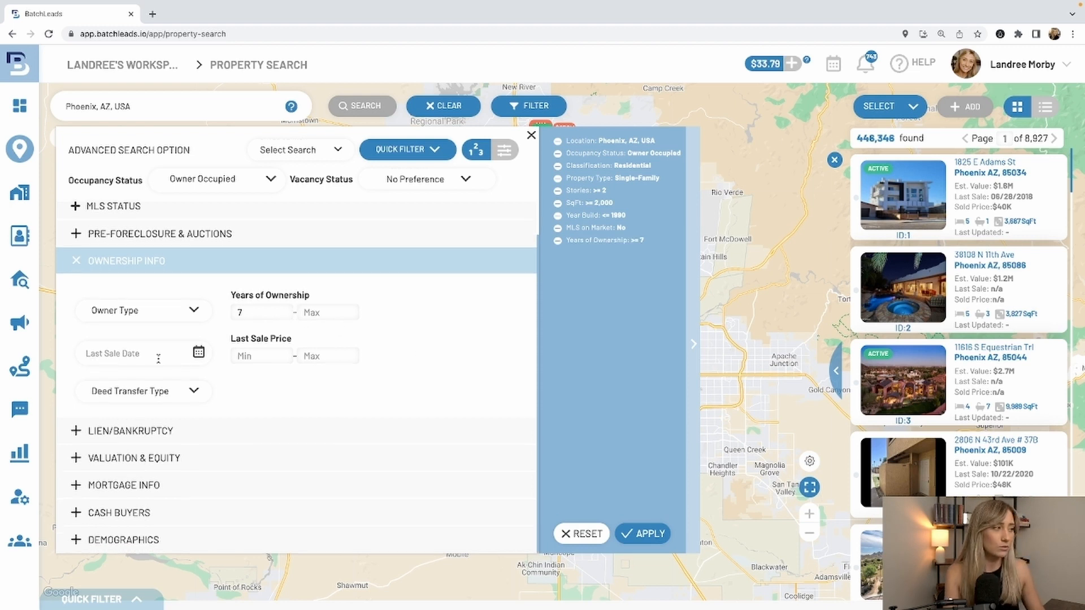
{"action": "left_click", "coordinate": [235, 459]}
{"action": "left_click", "coordinate": [348, 411]}
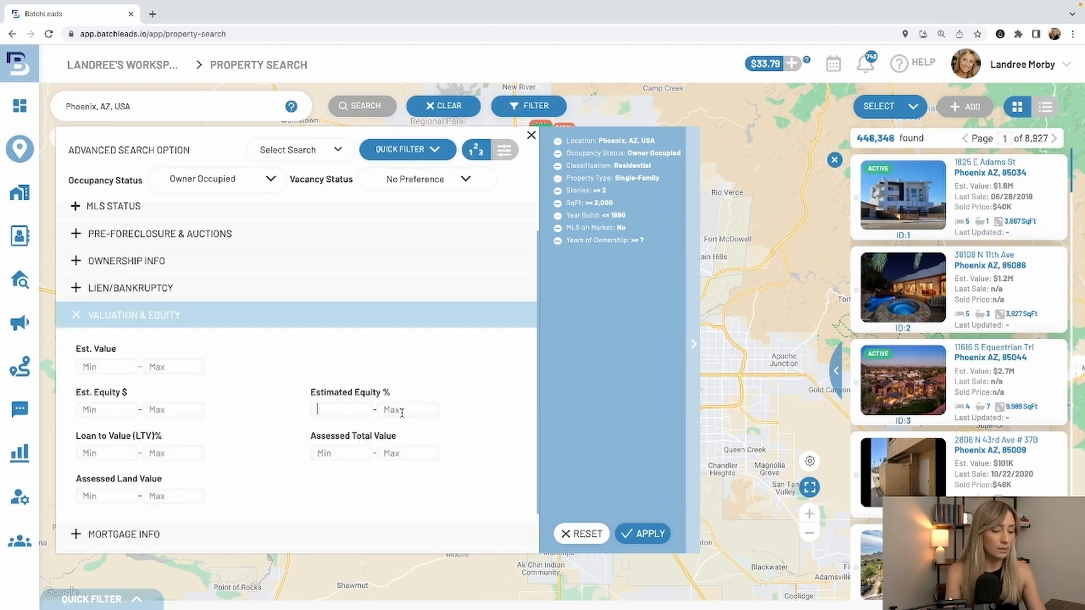
{"action": "type", "text": "50"}
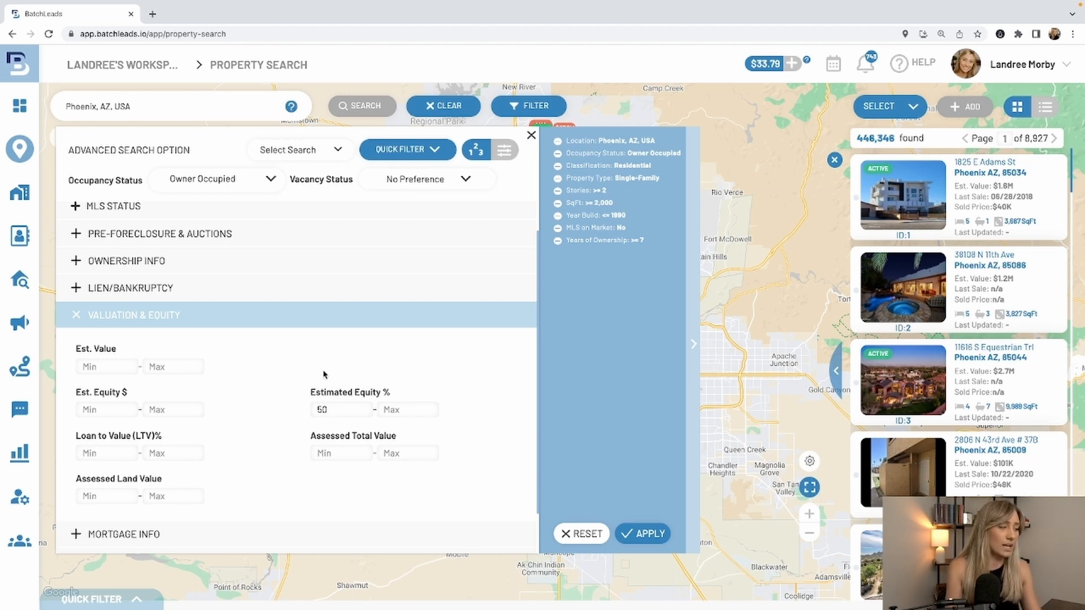
- Set the minimum owner age to 55 in the demographic filters and apply all filters to the Phoenix search
{"action": "scroll", "coordinate": [314, 449], "scroll_direction": "down", "scroll_amount": 1}
{"action": "left_click", "coordinate": [248, 539]}
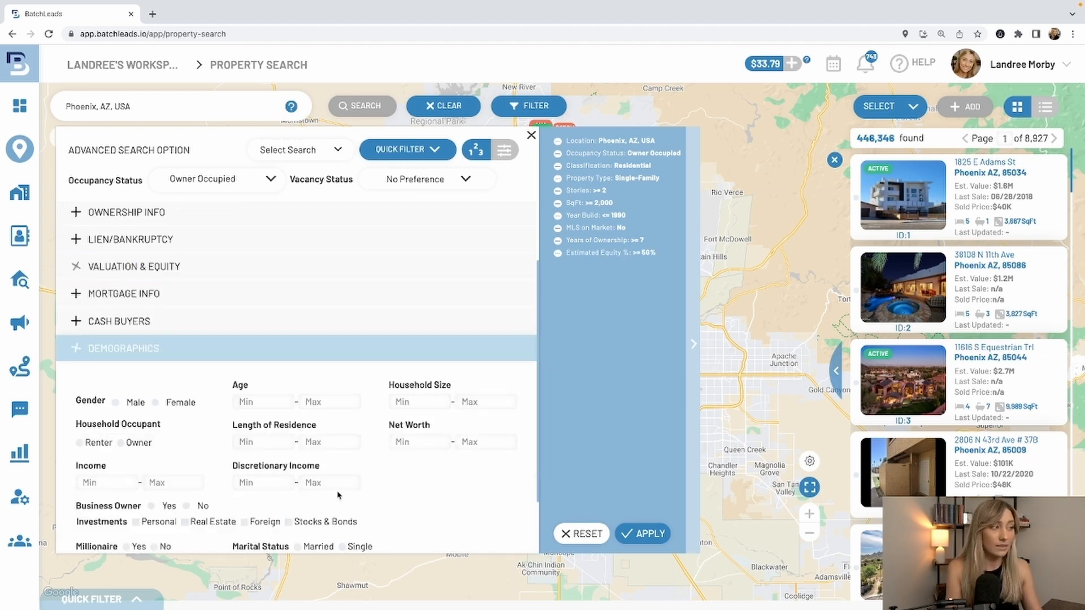
{"action": "scroll", "coordinate": [274, 340], "scroll_direction": "down", "scroll_amount": 2}
{"action": "left_click", "coordinate": [273, 329]}
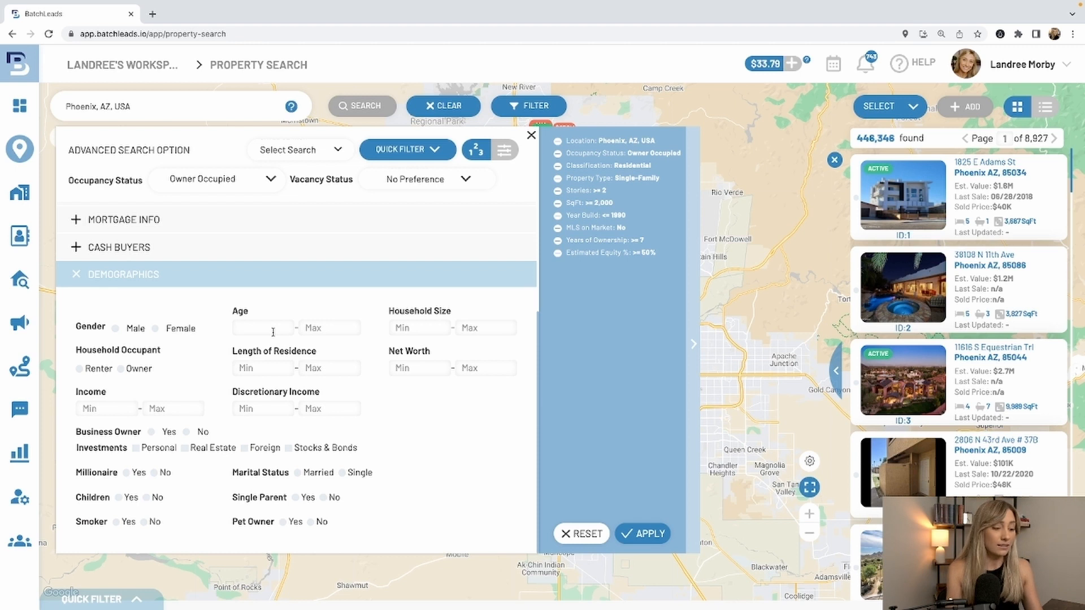
{"action": "type", "text": "55"}
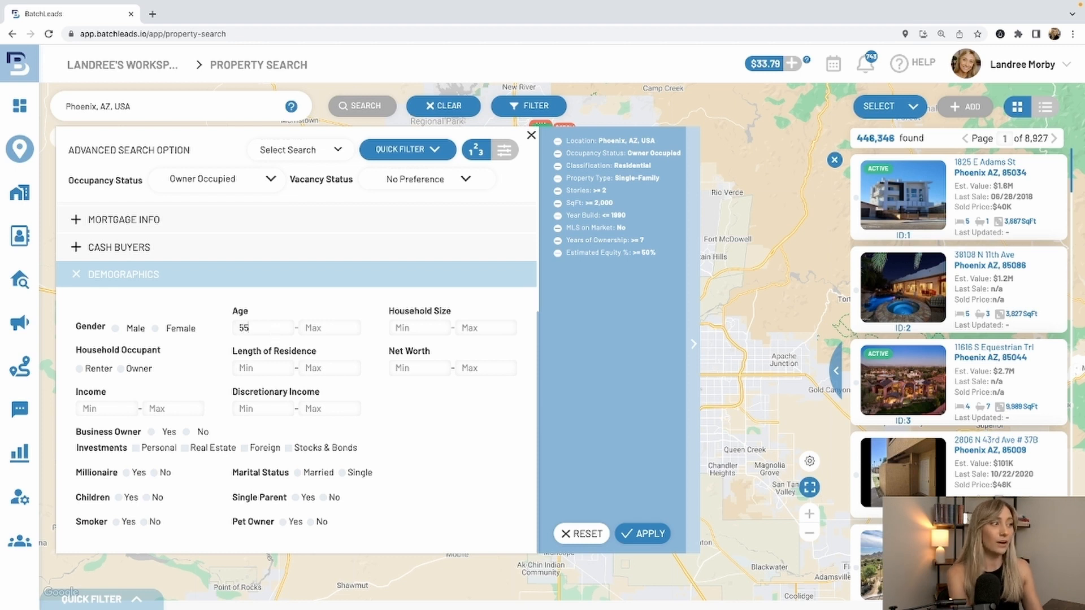
{"action": "left_click", "coordinate": [624, 378]}
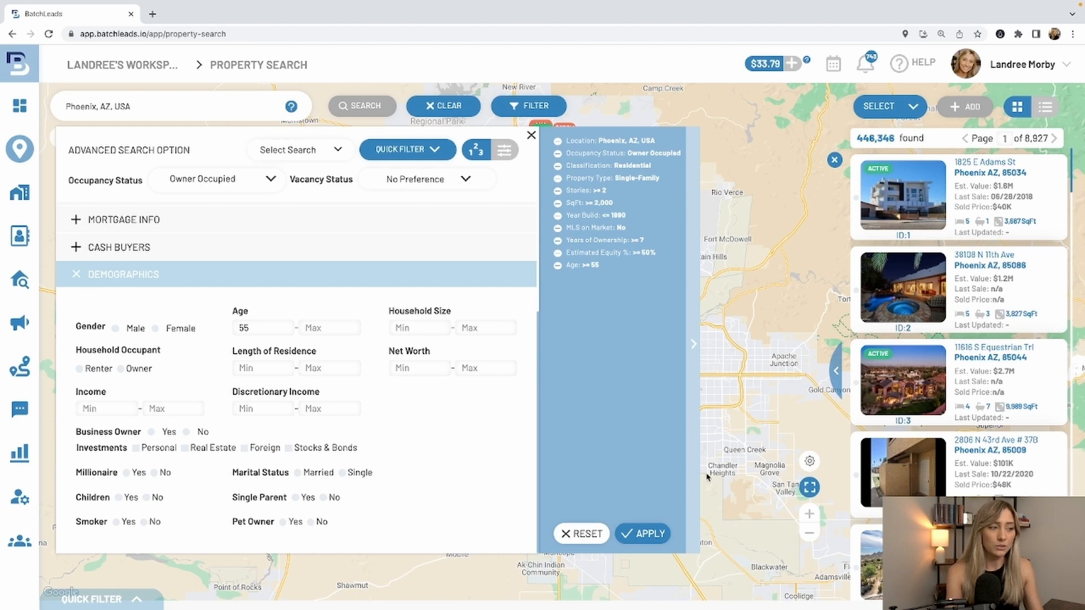
{"action": "left_click", "coordinate": [640, 538]}
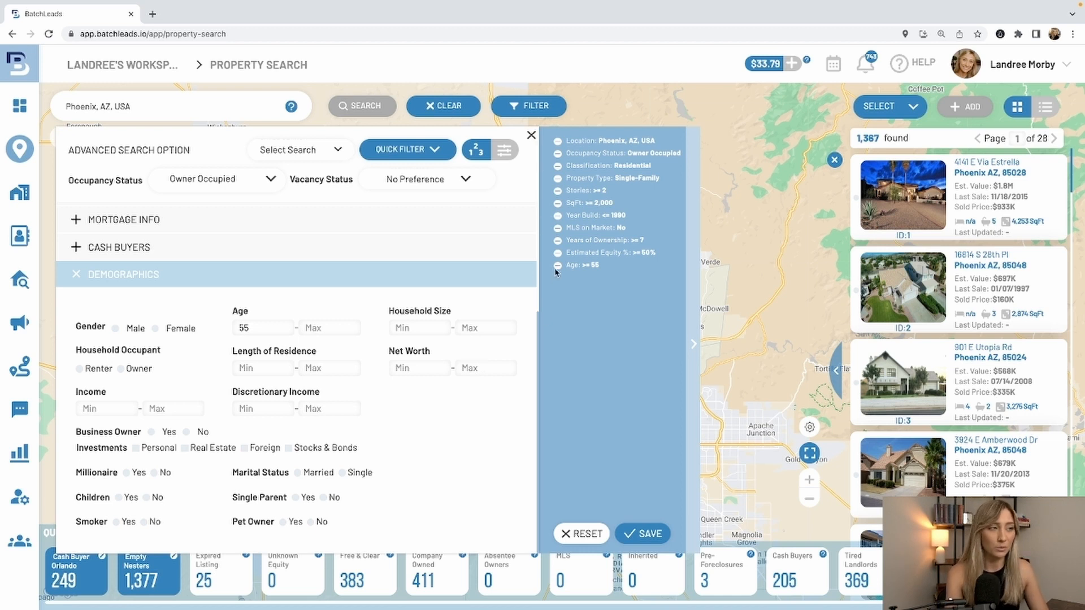
- Reset all filters of the Phoenix search, collapse the demographics section and open the Cash Buyers filters
{"action": "left_click", "coordinate": [588, 540]}
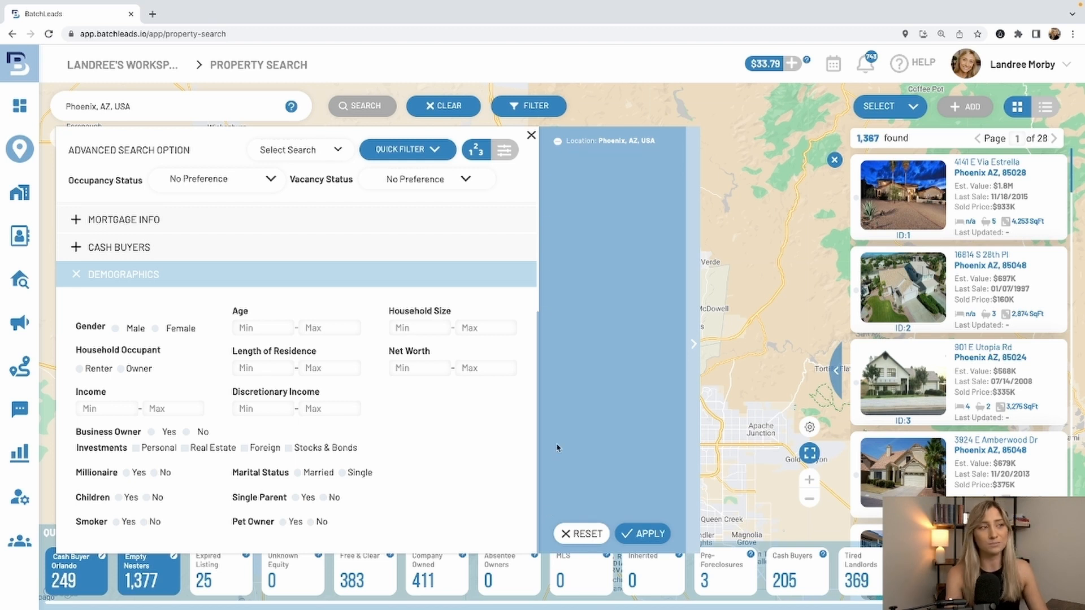
{"action": "left_click", "coordinate": [384, 283]}
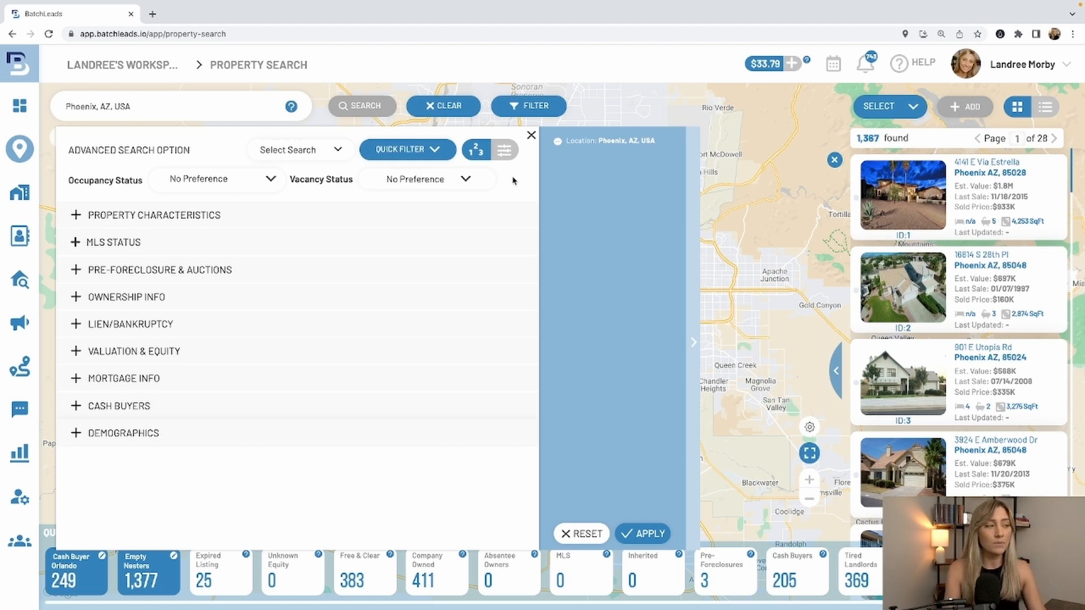
{"action": "left_click", "coordinate": [299, 405]}
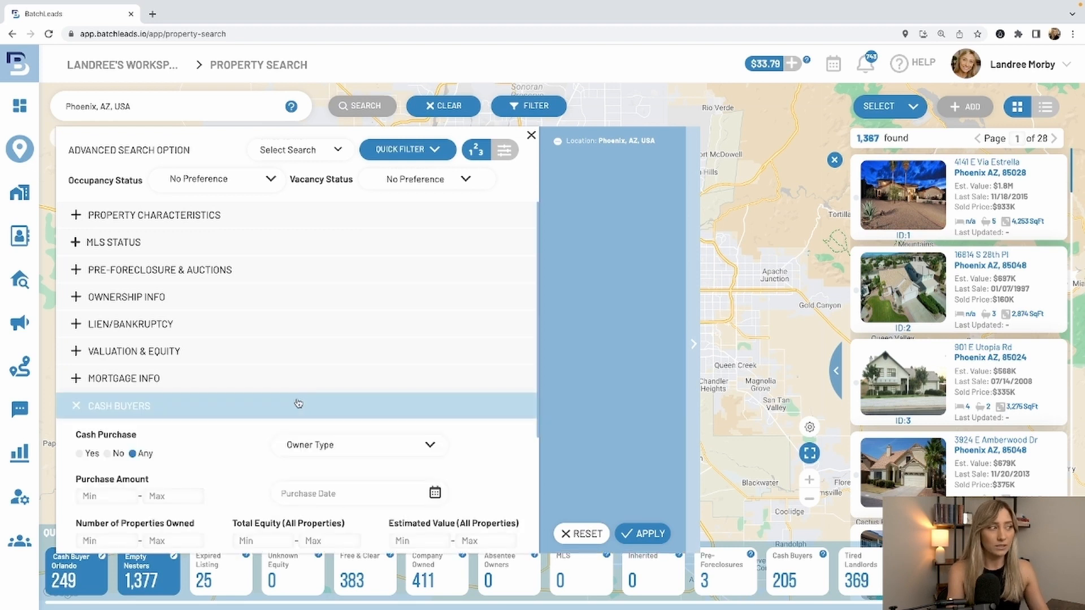
- Restrict the Cash Buyers filters to cash purchases with a purchase date in the last 3 months
{"action": "scroll", "coordinate": [298, 403], "scroll_direction": "down", "scroll_amount": 3}
{"action": "left_click", "coordinate": [80, 281]}
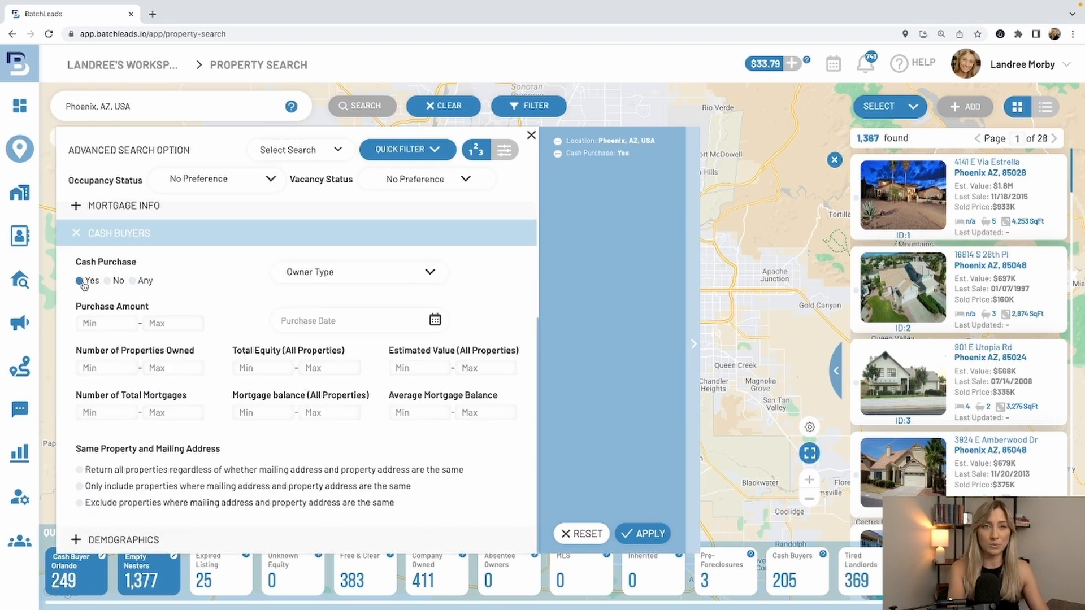
{"action": "left_click", "coordinate": [361, 276]}
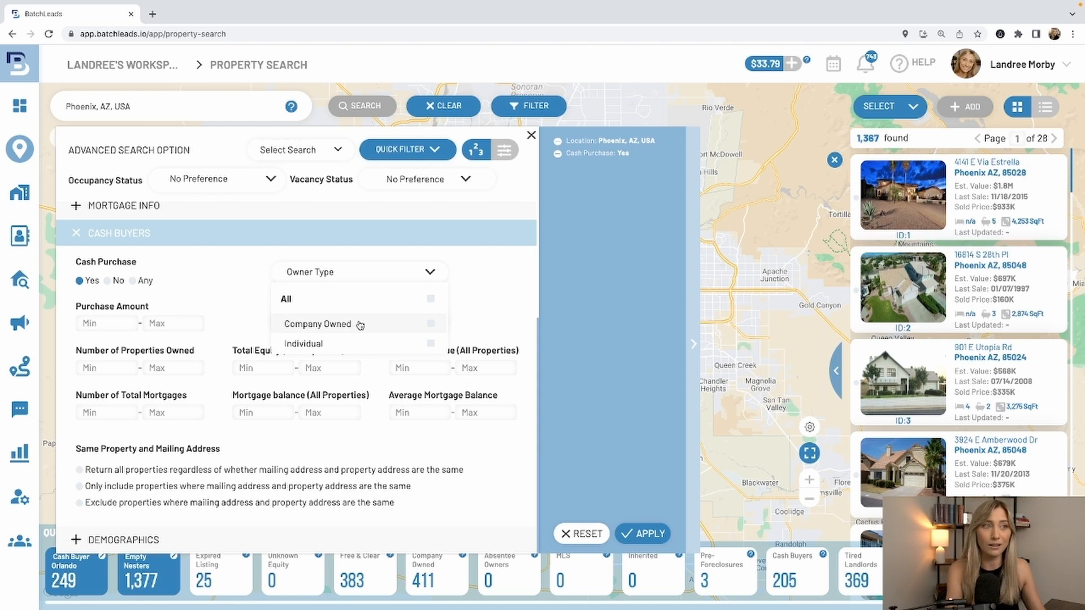
{"action": "left_click", "coordinate": [500, 319]}
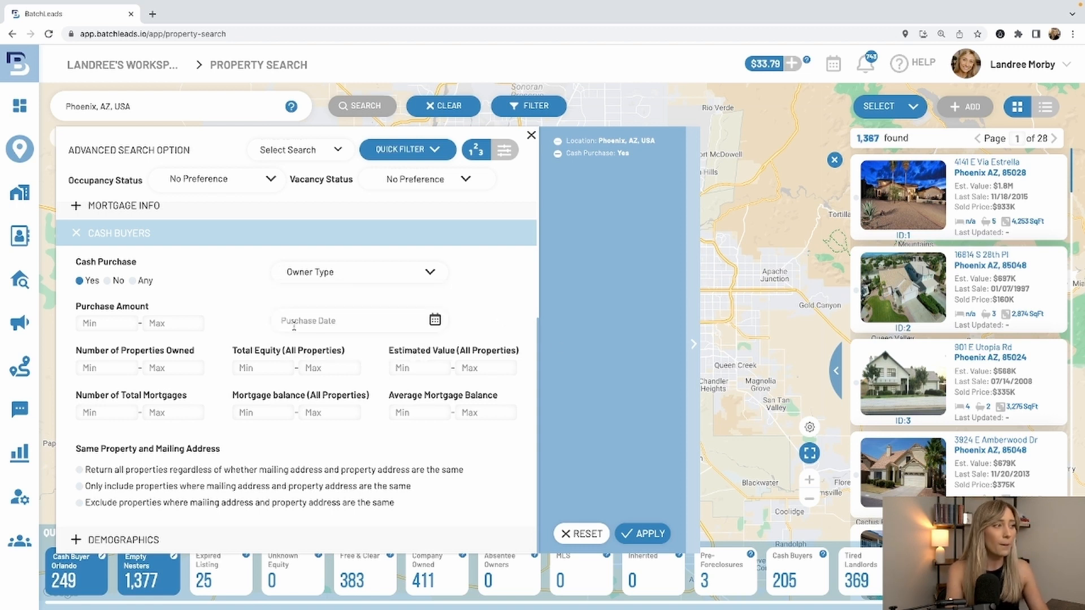
{"action": "left_click", "coordinate": [376, 325]}
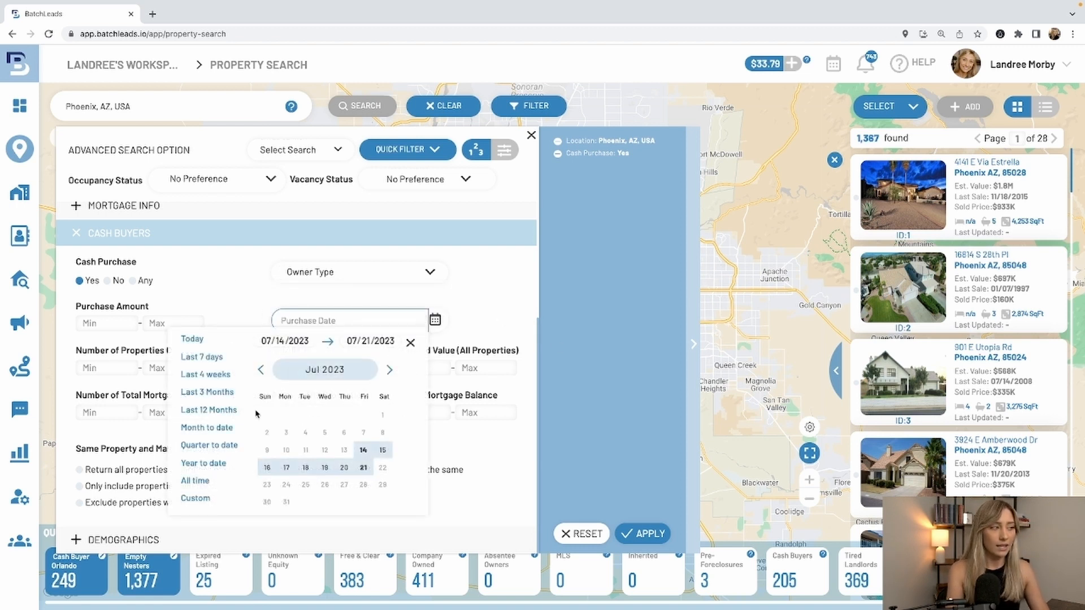
{"action": "left_click", "coordinate": [222, 394]}
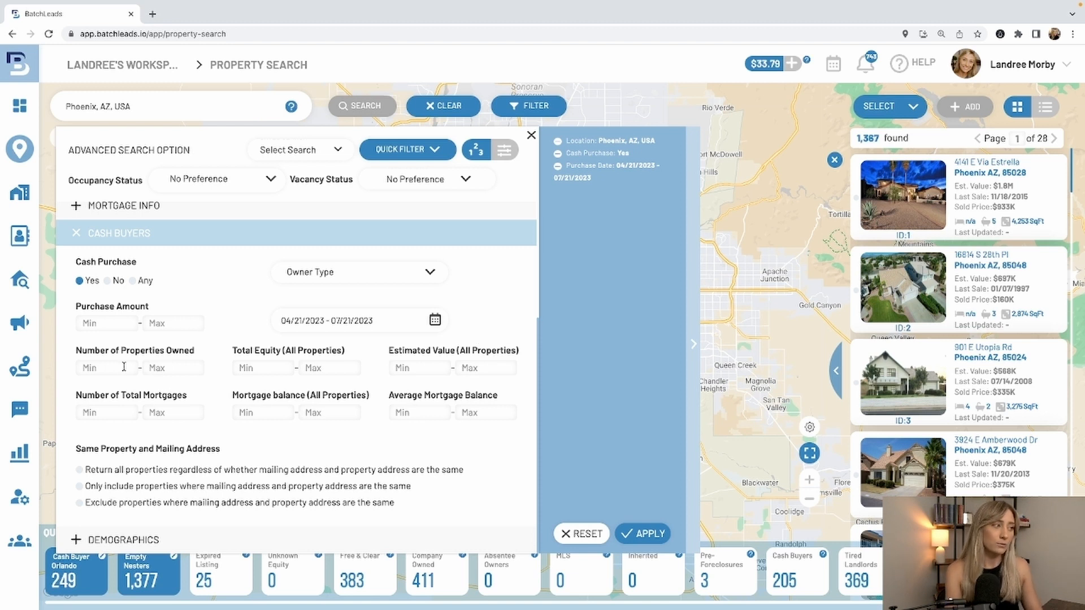
- Require at least 3 properties owned, exclude properties whose mailing and property addresses match, and apply the cash buyer filters
{"action": "left_click", "coordinate": [124, 367]}
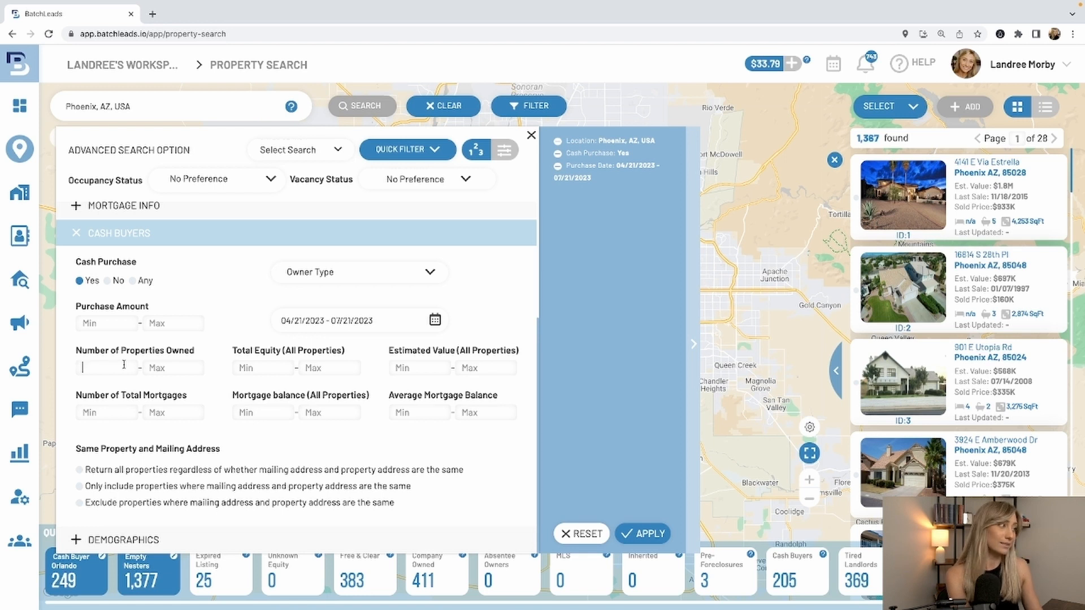
{"action": "type", "text": "3"}
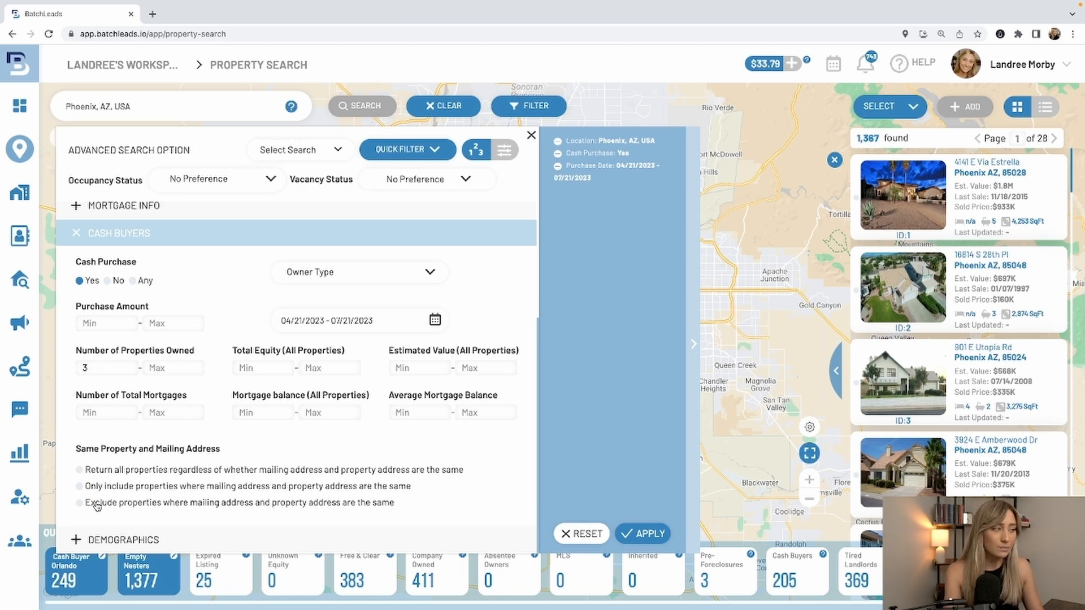
{"action": "left_click", "coordinate": [94, 503]}
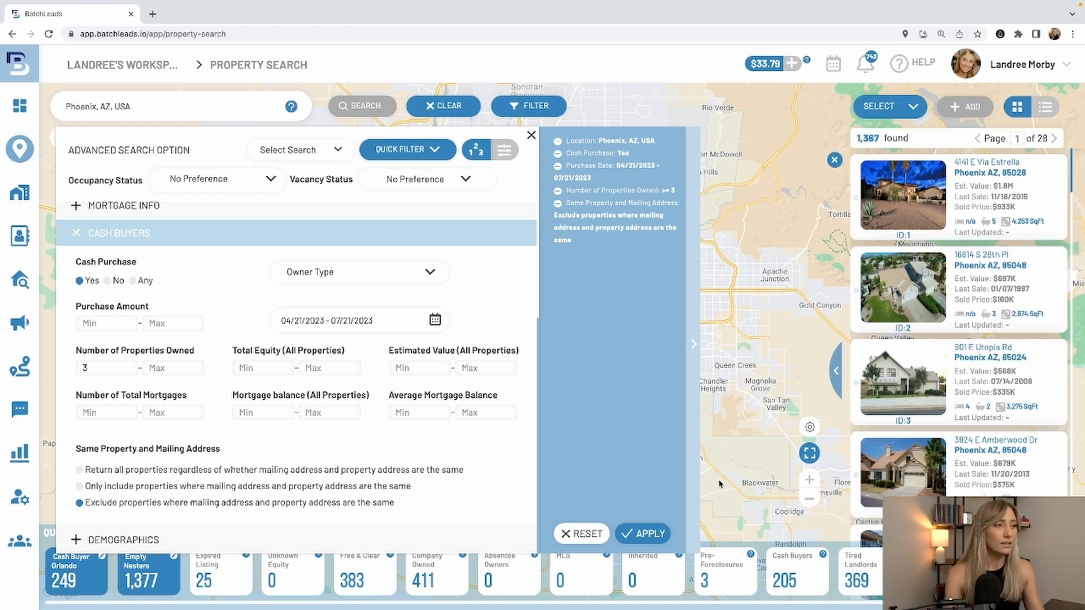
{"action": "left_click", "coordinate": [648, 534]}
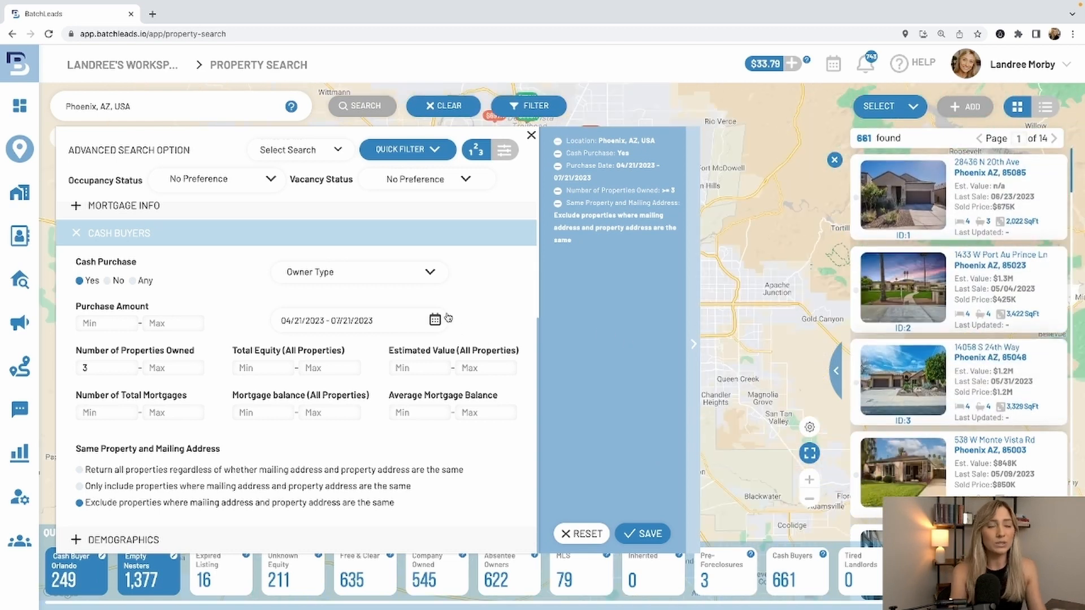
- Limit the property characteristics to the Residential classification and Single-Family property type, and apply the updated filters
{"action": "left_click", "coordinate": [429, 242]}
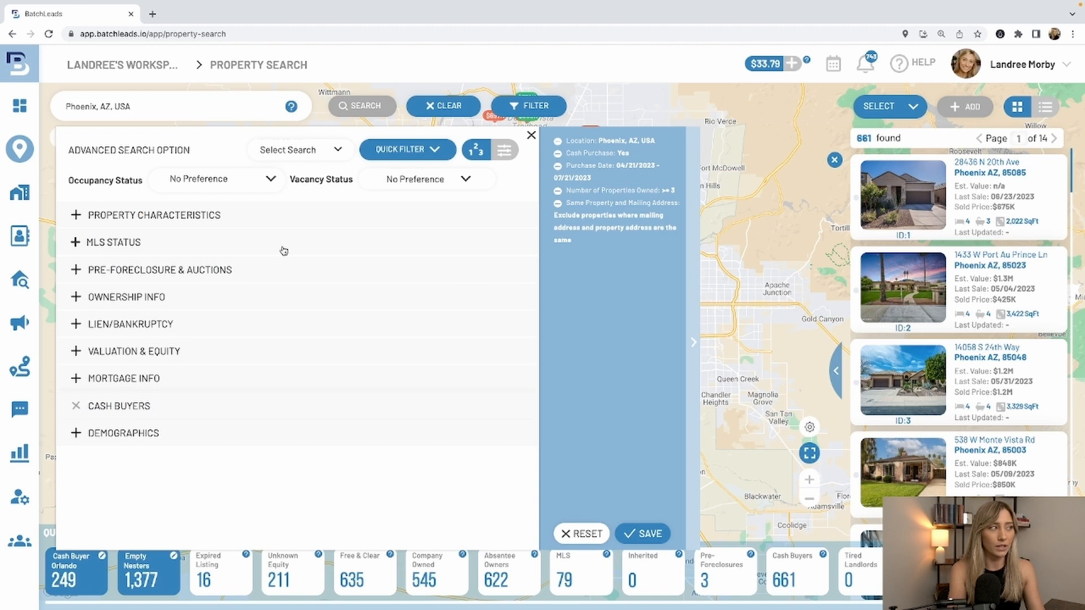
{"action": "left_click", "coordinate": [255, 213]}
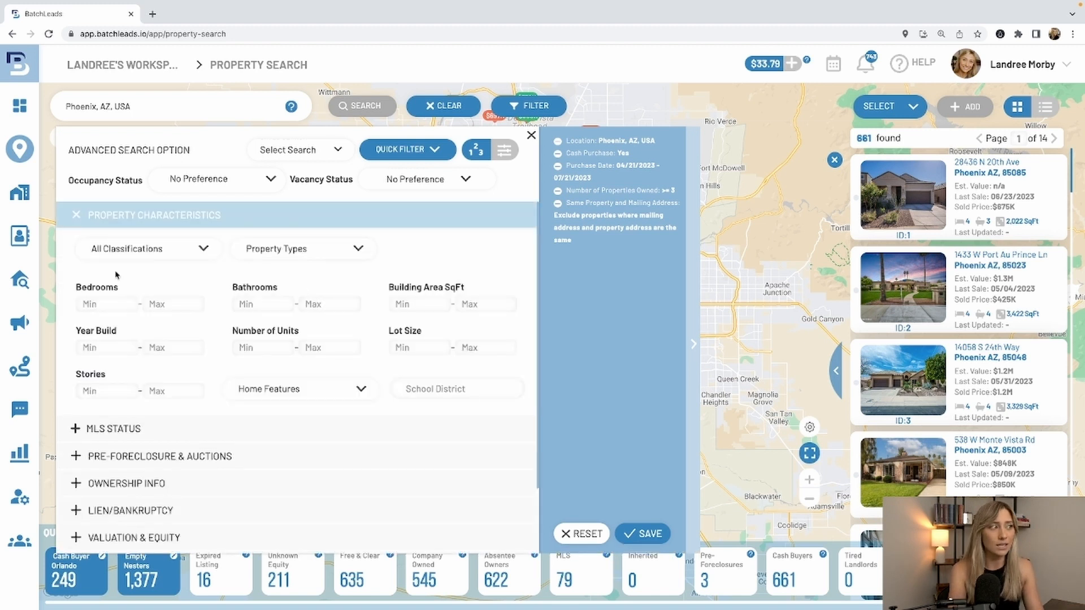
{"action": "left_click", "coordinate": [119, 250]}
{"action": "left_click", "coordinate": [148, 304]}
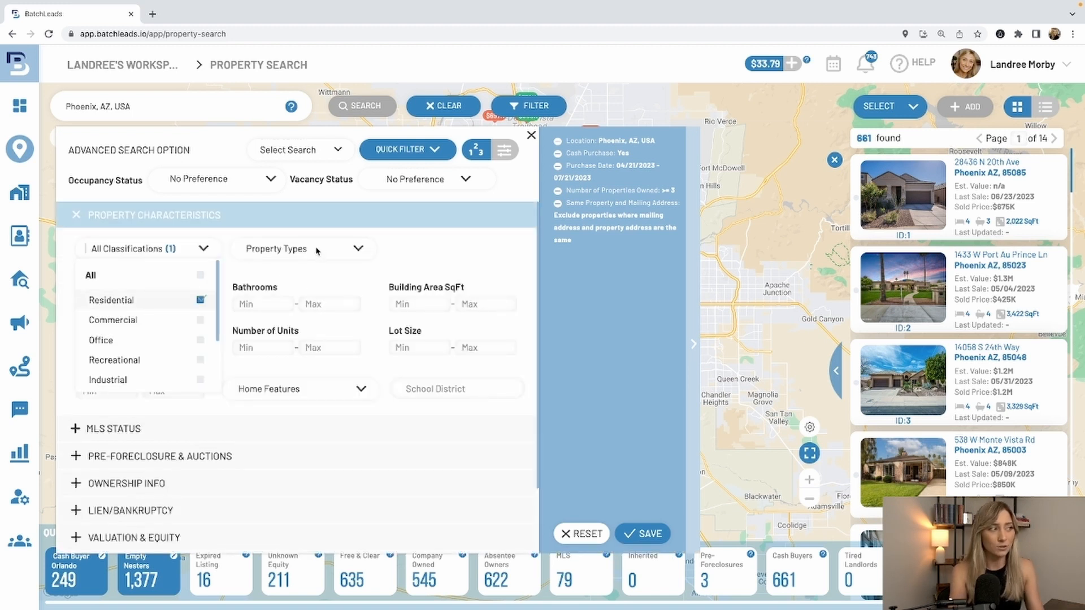
{"action": "left_click", "coordinate": [318, 250]}
{"action": "left_click", "coordinate": [306, 321]}
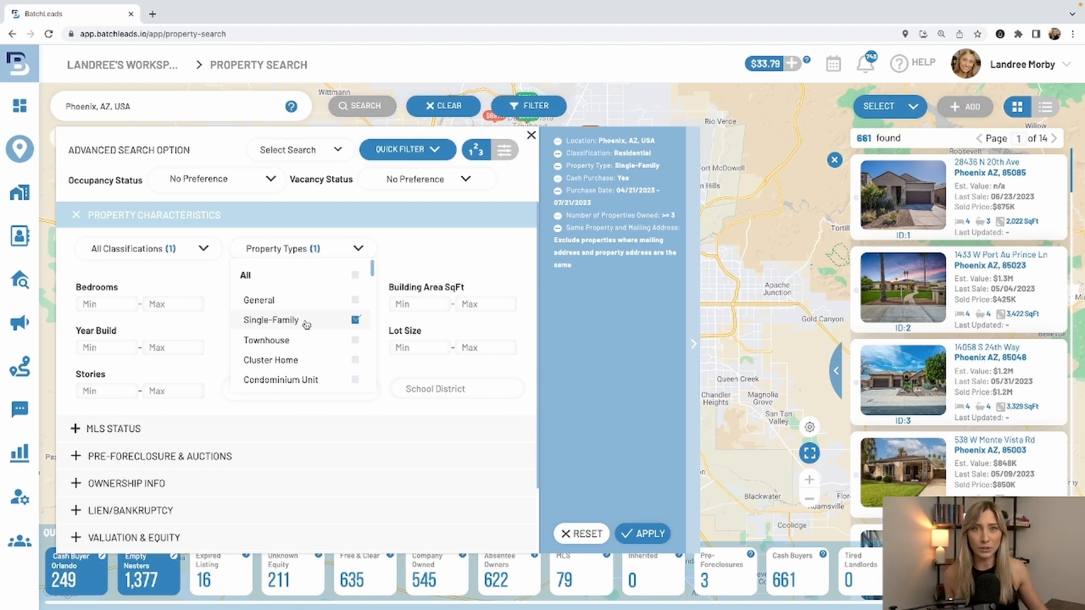
{"action": "left_click", "coordinate": [426, 258]}
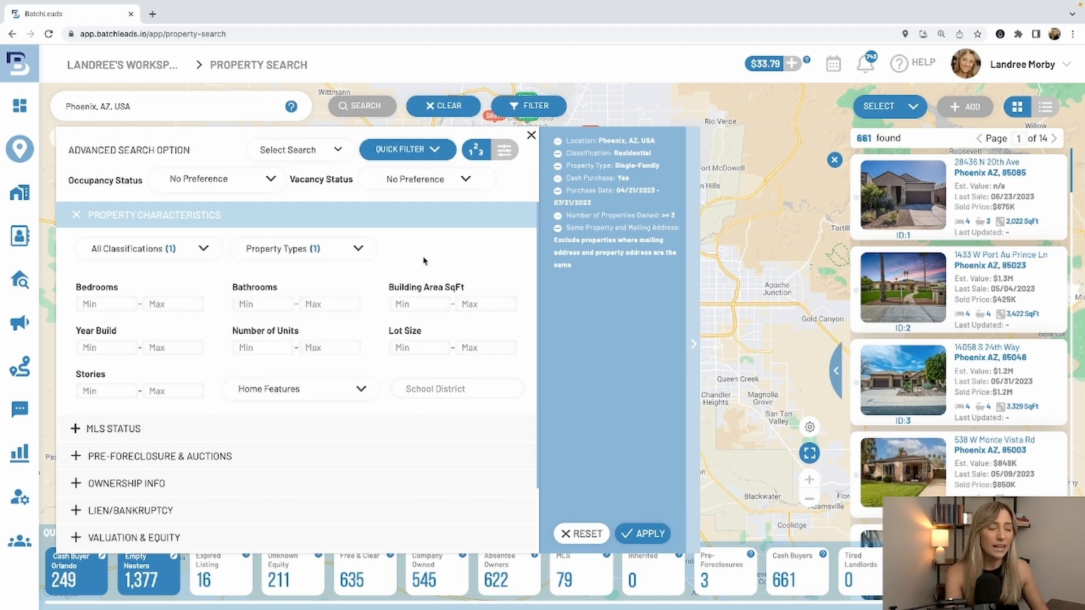
{"action": "left_click", "coordinate": [285, 489]}
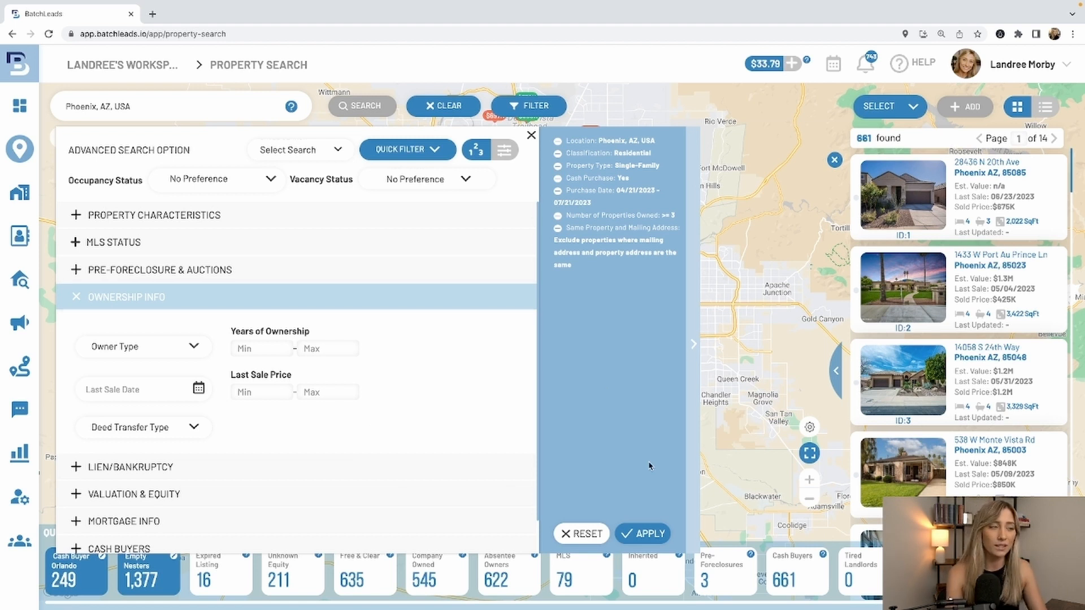
{"action": "left_click", "coordinate": [646, 532]}
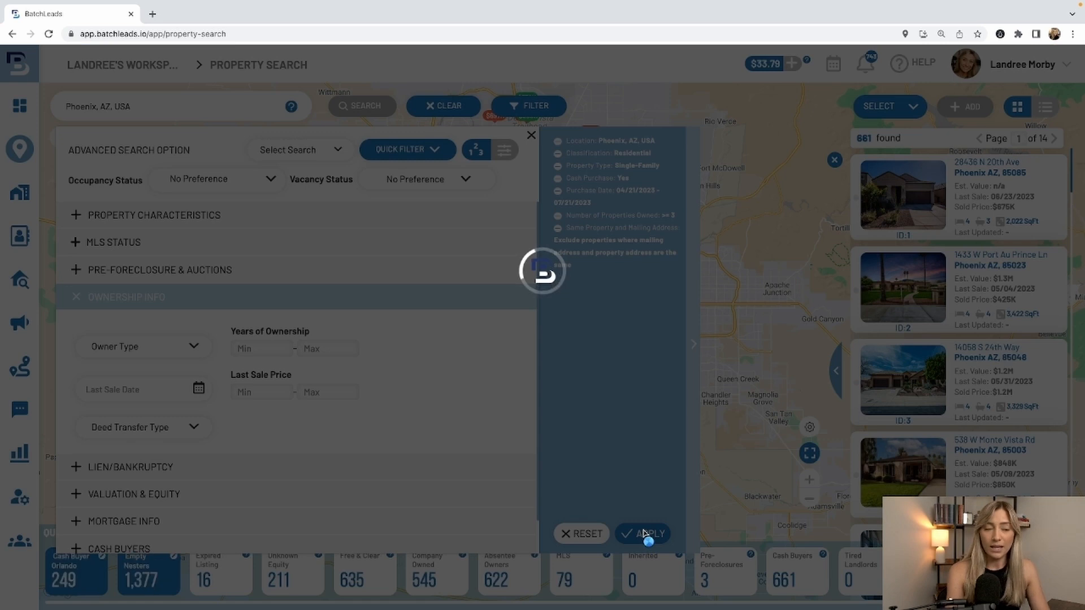
- Open the details of result ID 19 in the cash buyer results and examine the portfolio in its owner profile
{"action": "scroll", "coordinate": [930, 428], "scroll_direction": "down", "scroll_amount": 15}
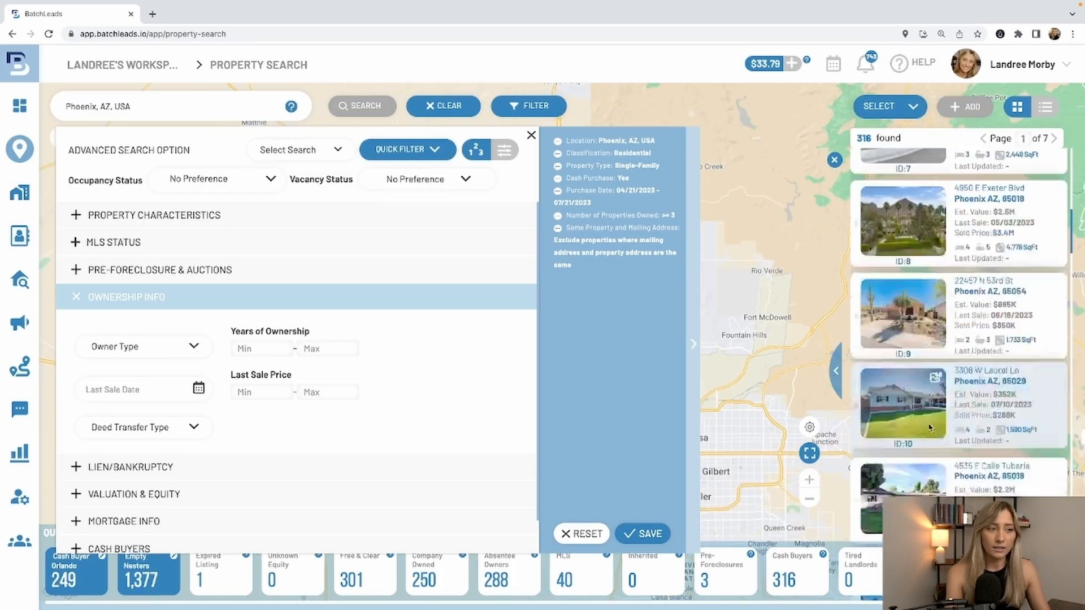
{"action": "scroll", "coordinate": [930, 428], "scroll_direction": "down", "scroll_amount": 8}
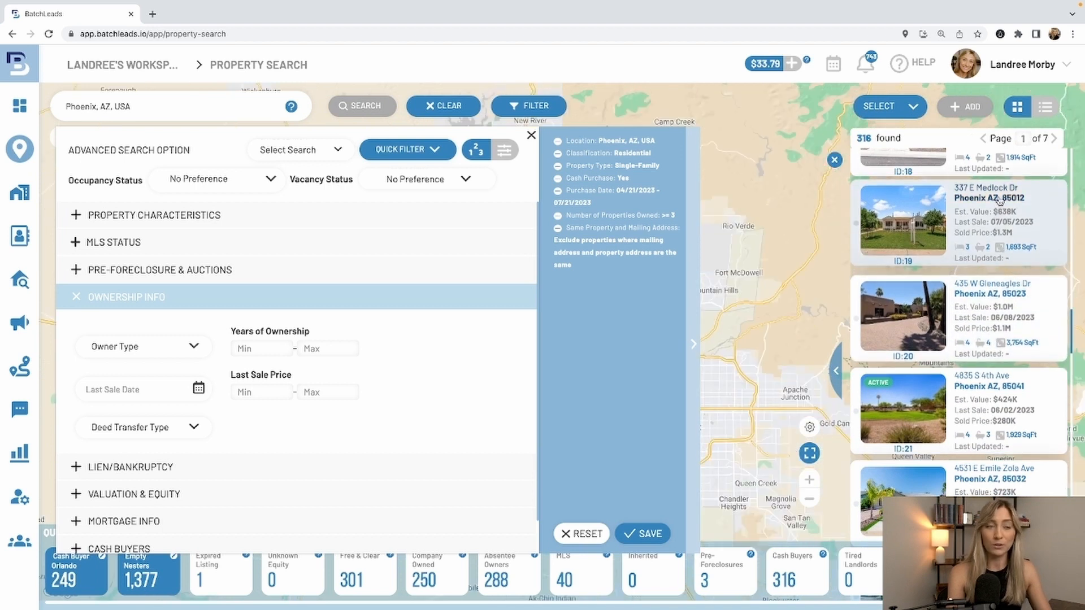
{"action": "left_click", "coordinate": [998, 202]}
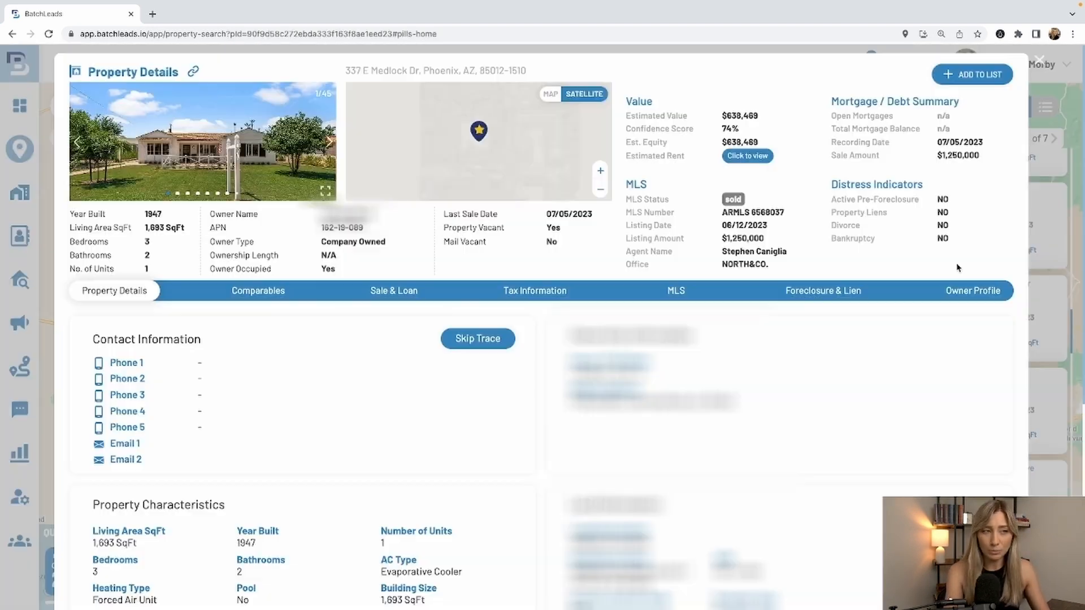
{"action": "left_click", "coordinate": [963, 291]}
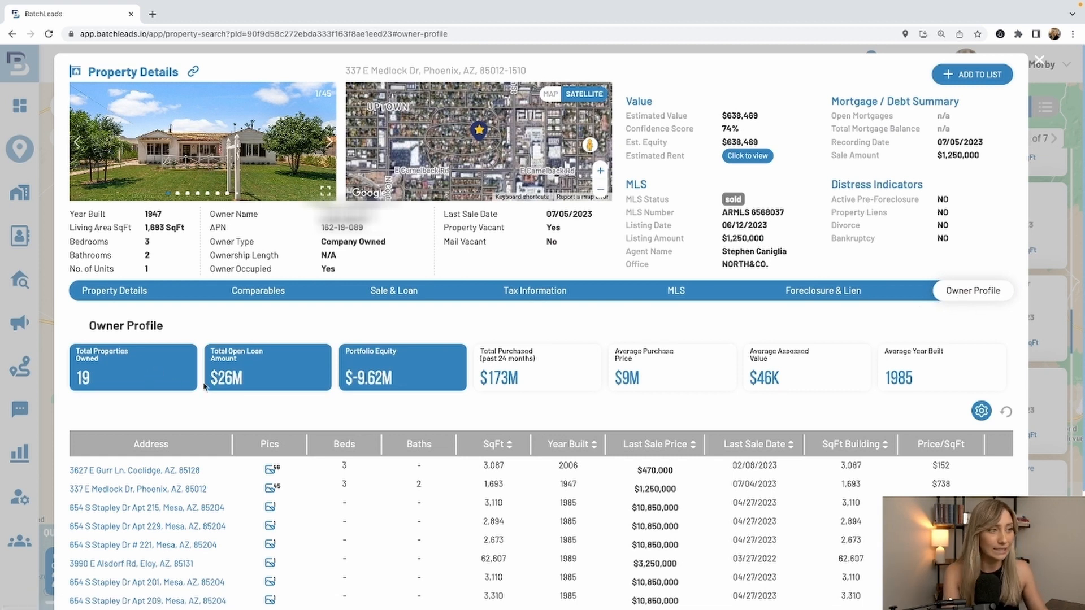
{"action": "scroll", "coordinate": [791, 402], "scroll_direction": "down", "scroll_amount": 2}
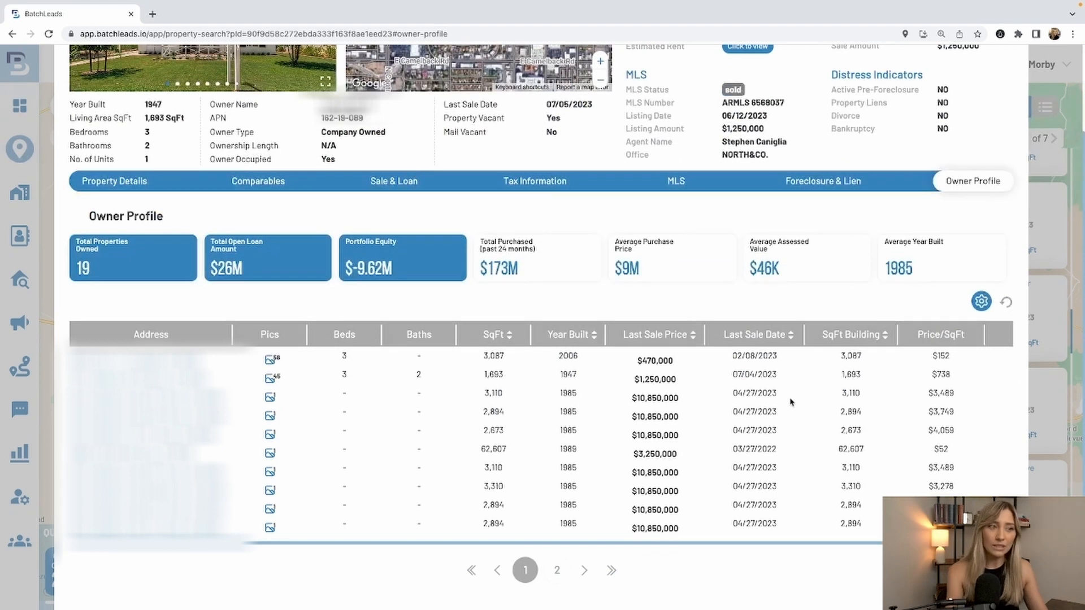